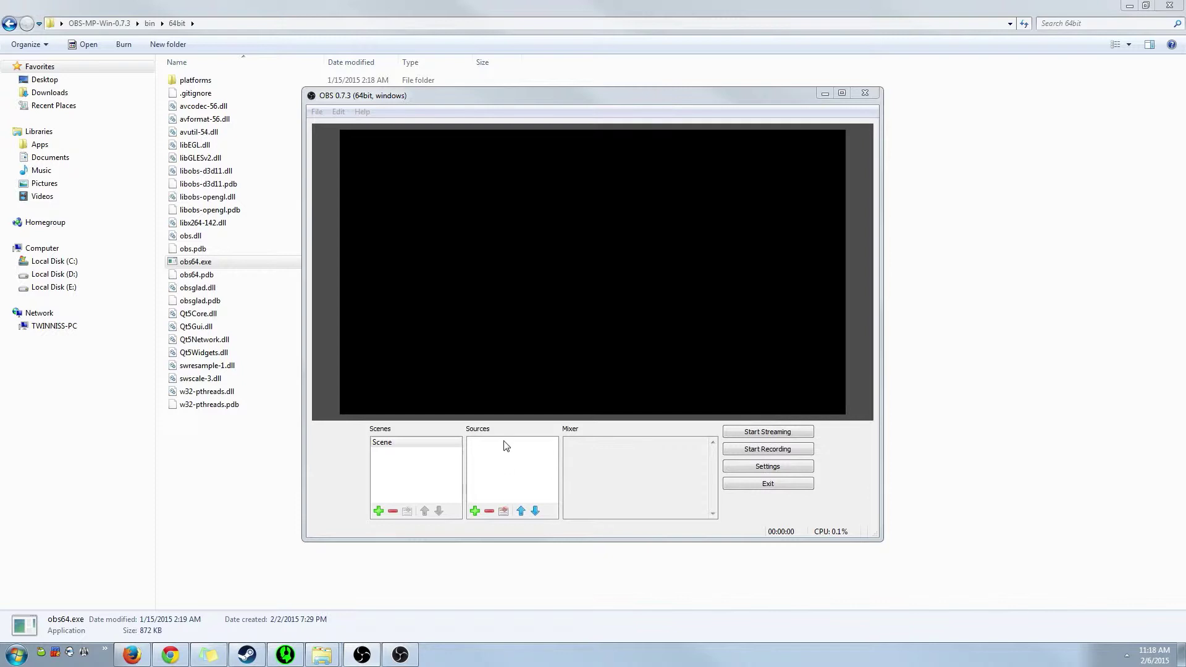
Add a new Video Capture Device source named "42kmi" to the scene and activate the 42Kmi GameGrabber HD device
right_click(506, 448)
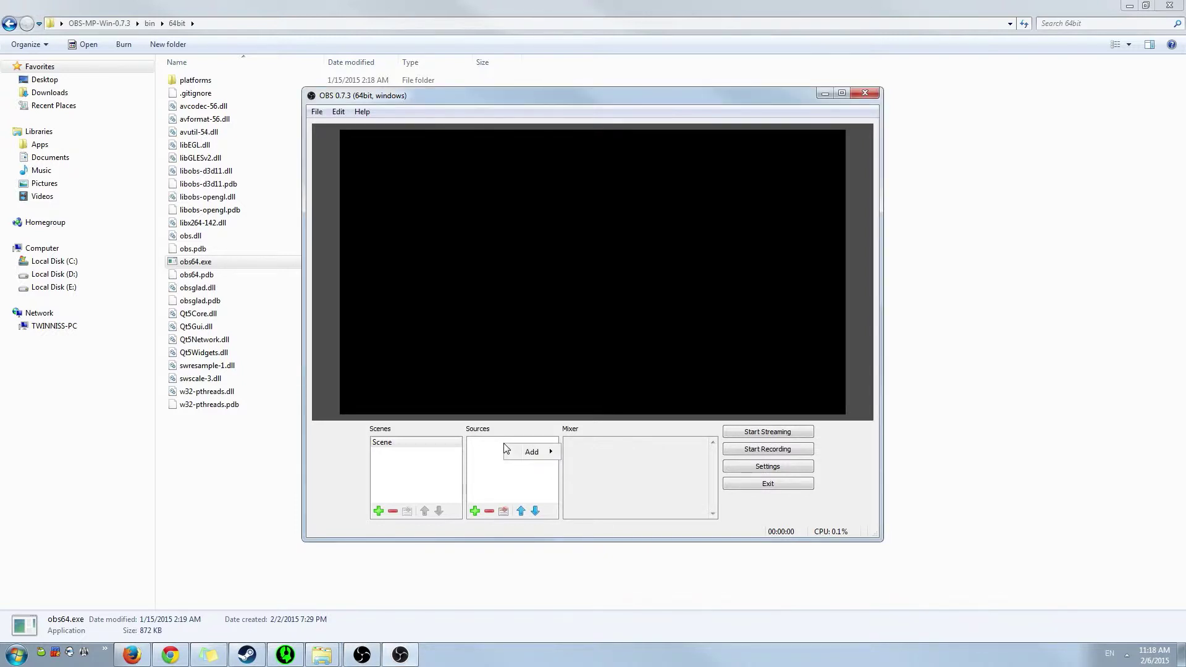
left_click(500, 448)
right_click(501, 447)
mouse_move(528, 454)
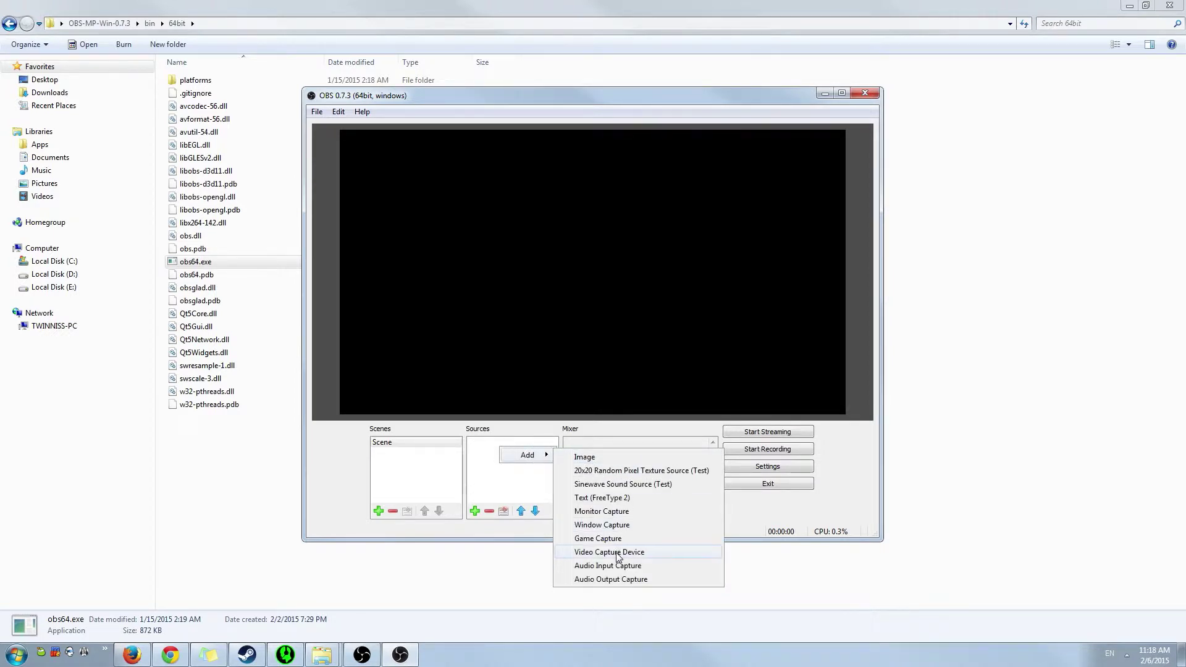
left_click(637, 553)
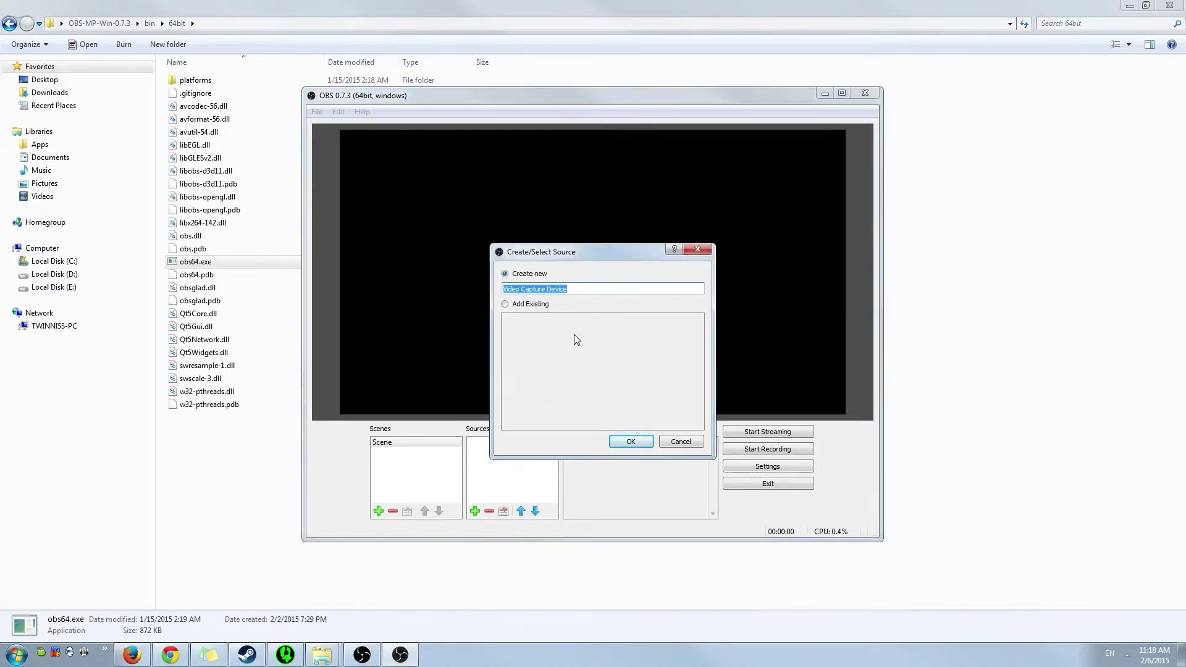
type("42kml")
left_click(635, 440)
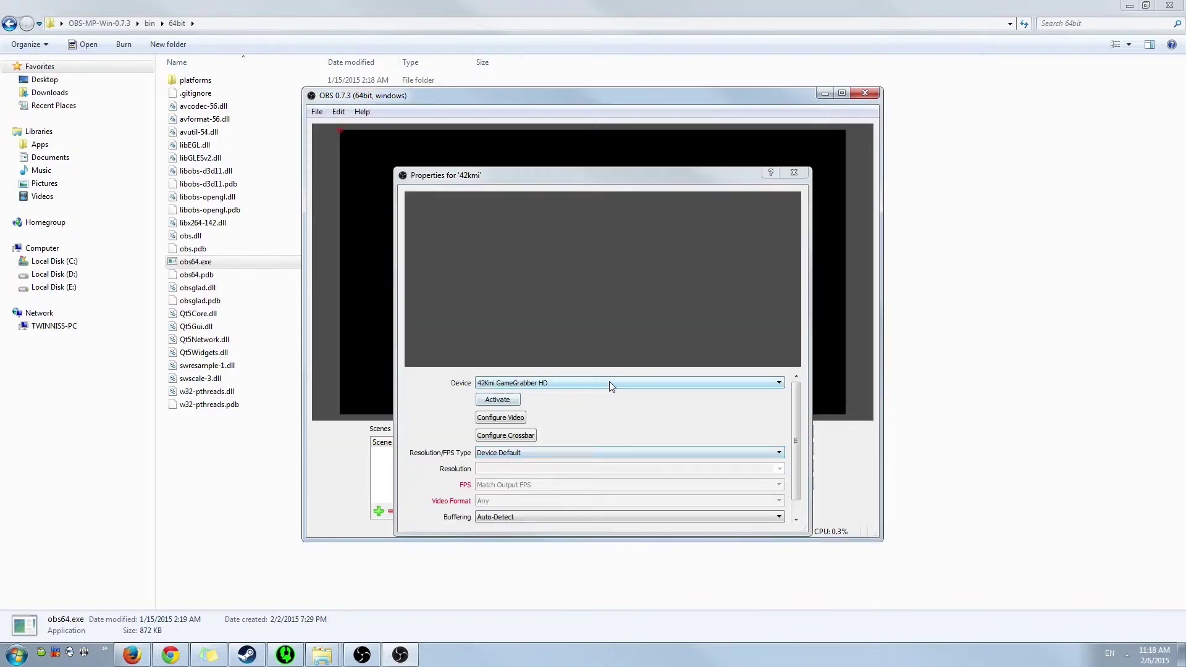
left_click(516, 400)
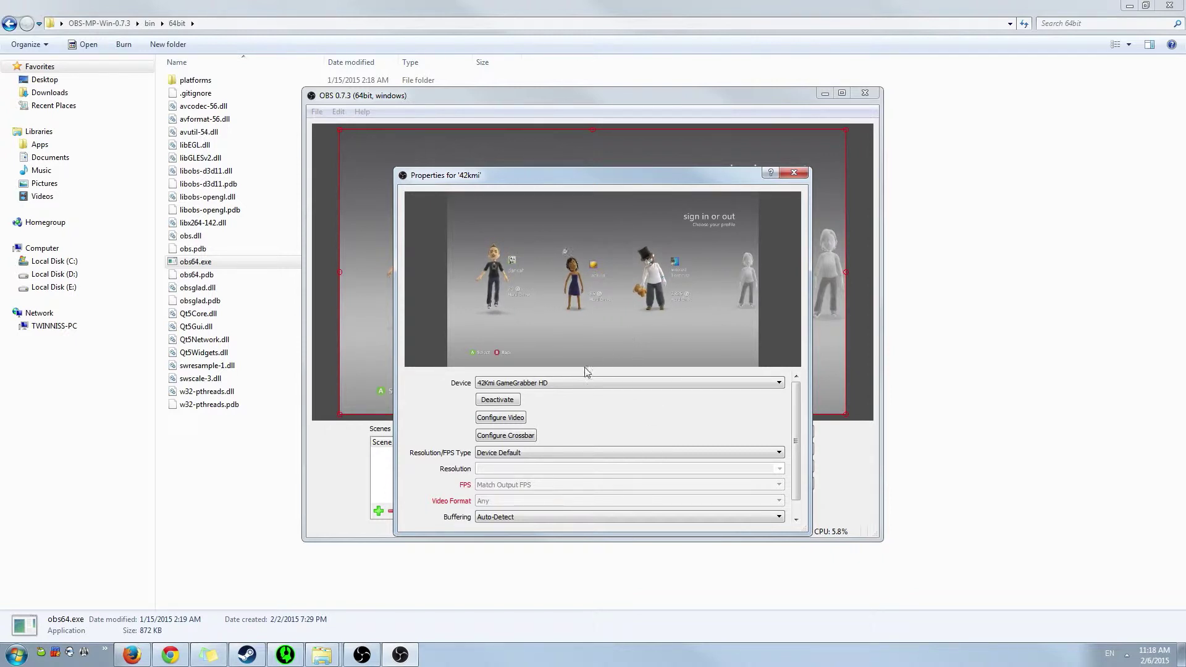
Deactivate the capture device, look through the options of the capture card's own preview window, and close that preview
left_click(514, 401)
left_click(1130, 6)
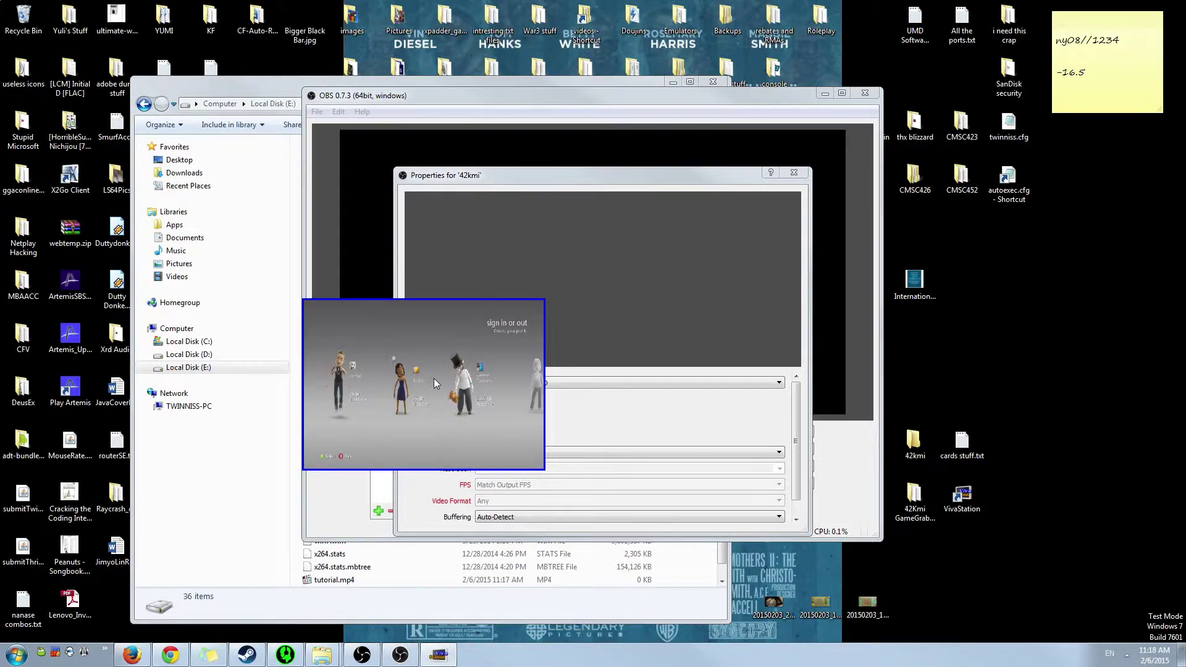
right_click(408, 362)
mouse_move(460, 430)
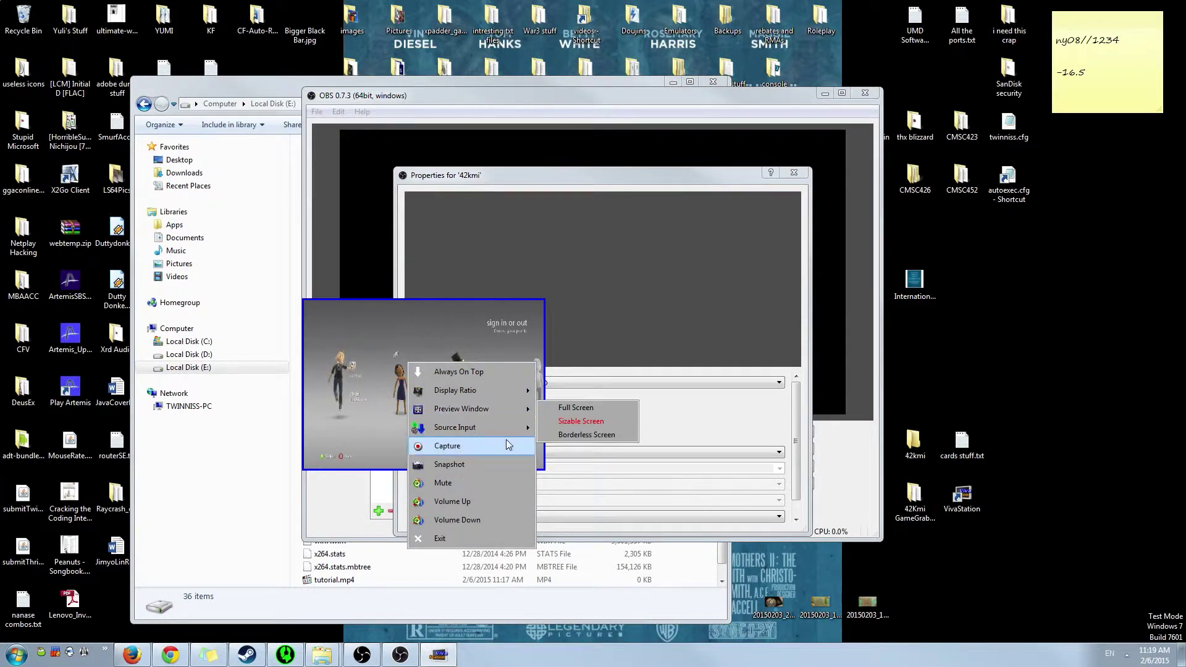
left_click(513, 346)
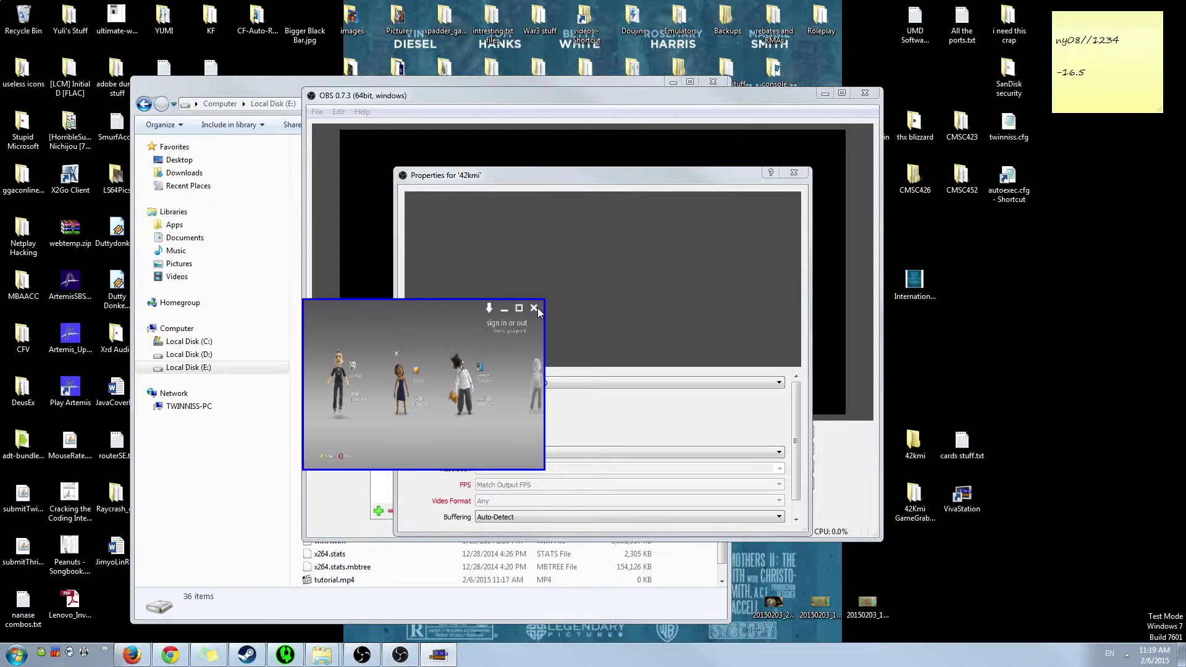
left_click(540, 310)
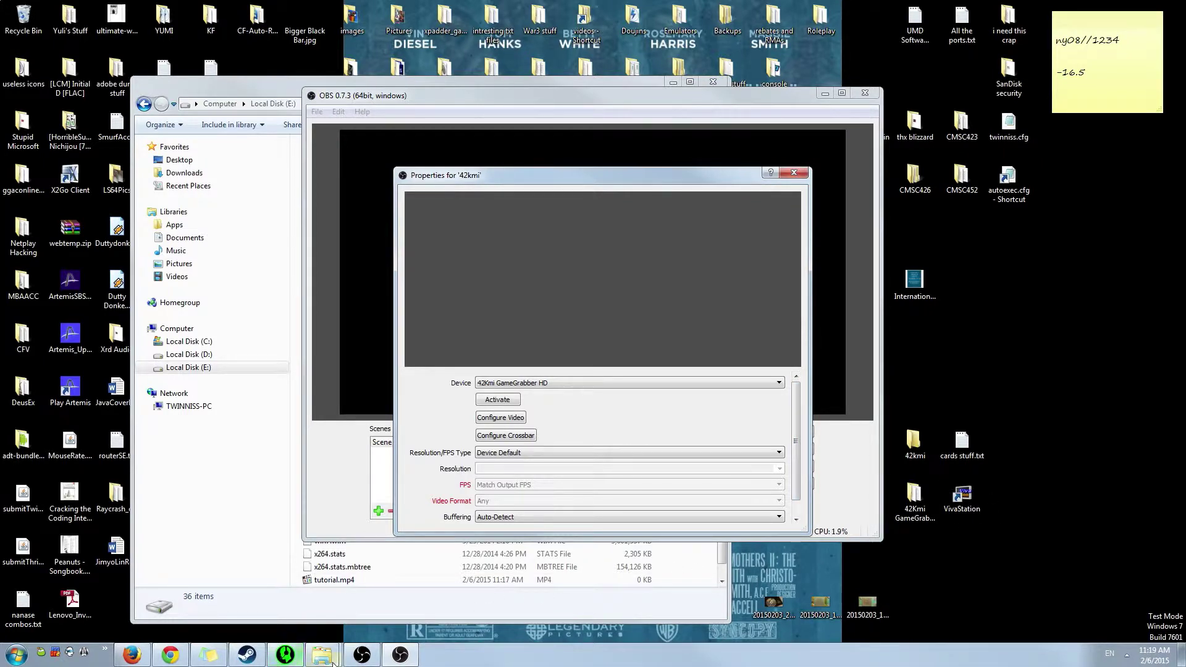
Return to the 42kmi source properties in OBS, activate the 42Kmi GameGrabber HD device, and close the properties
left_click(370, 584)
left_click(401, 656)
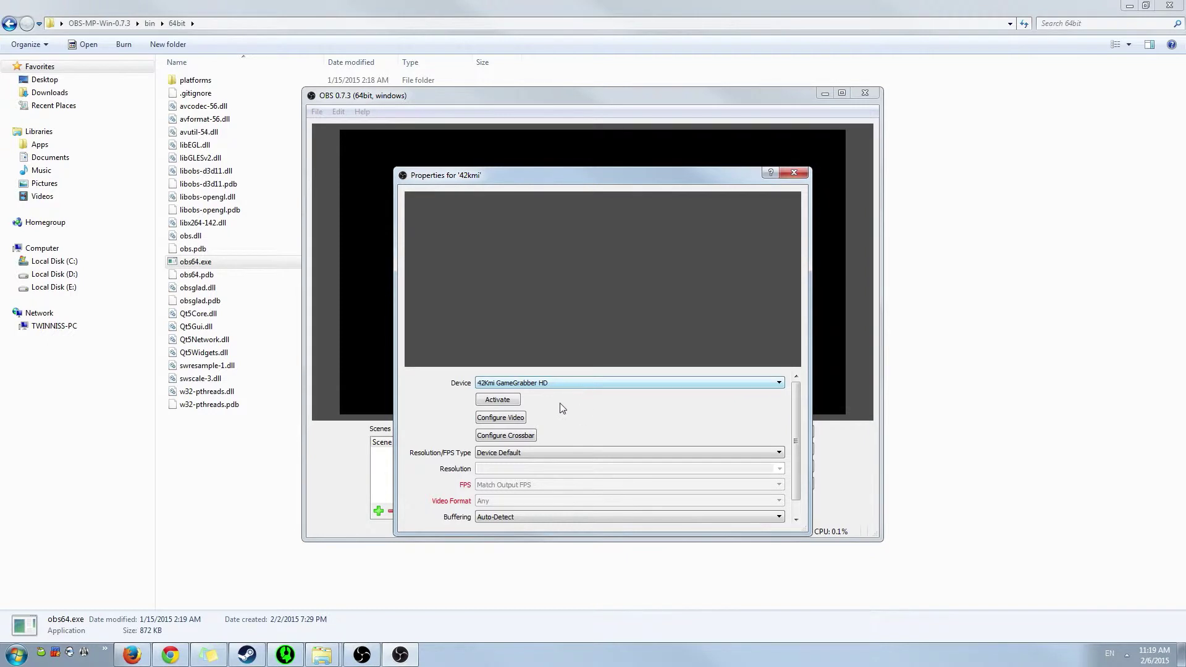
left_click(502, 400)
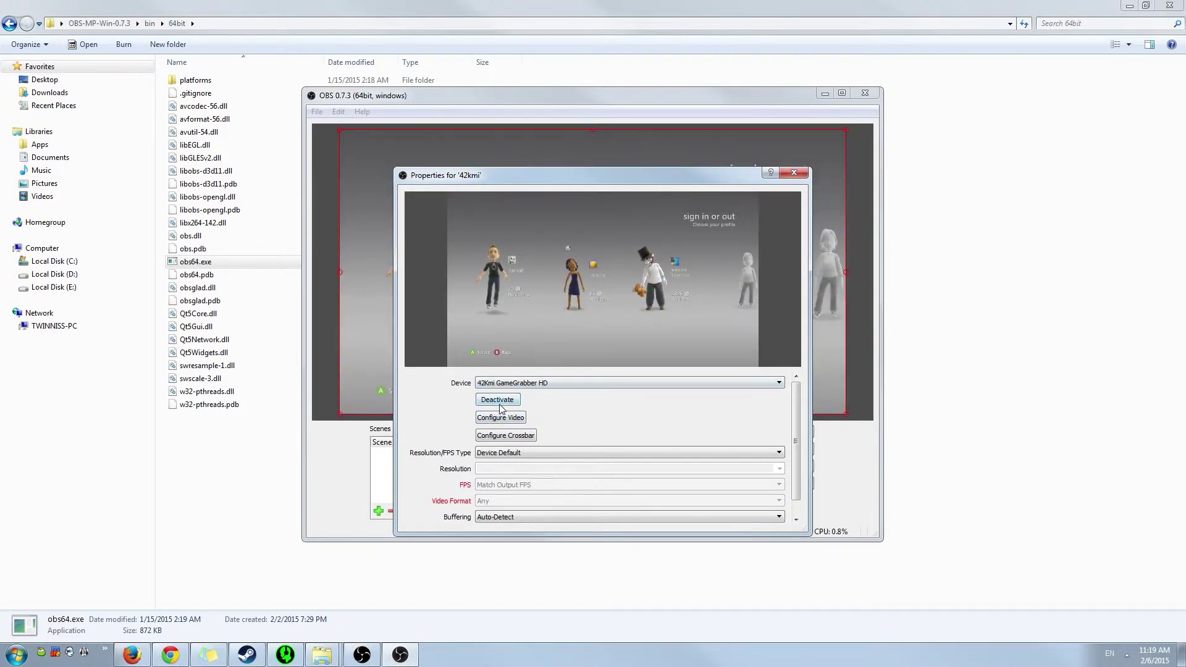
left_click(799, 176)
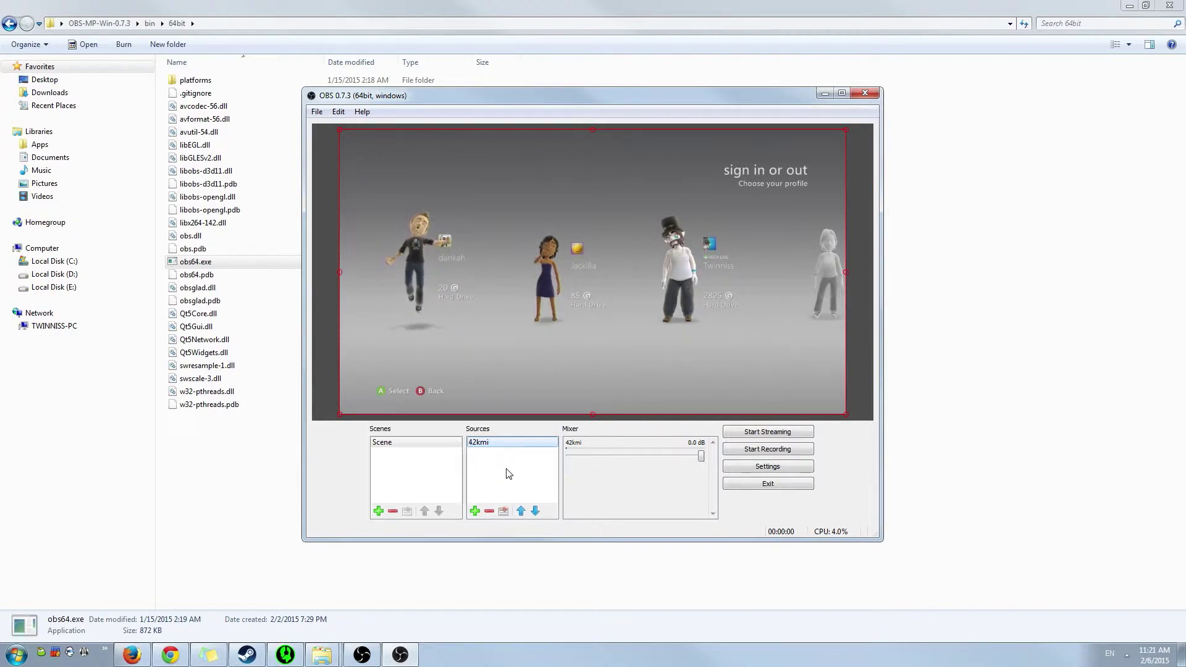
Add a new Audio Input Capture source named "Line In" to the scene
right_click(489, 465)
mouse_move(532, 471)
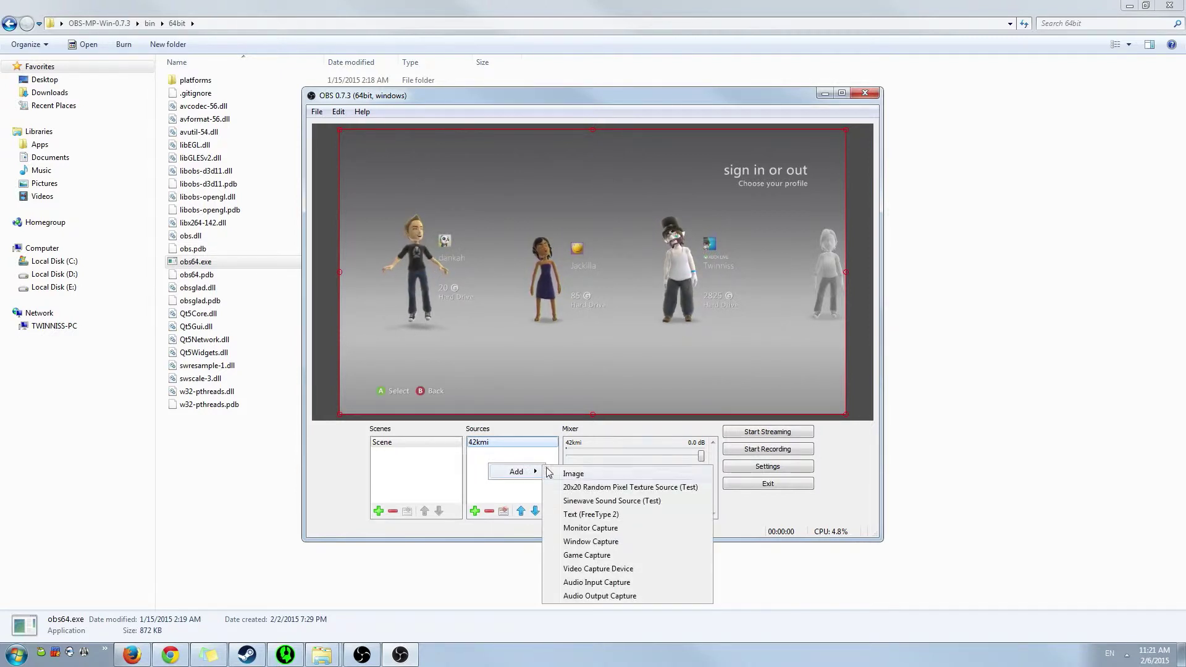
left_click(628, 583)
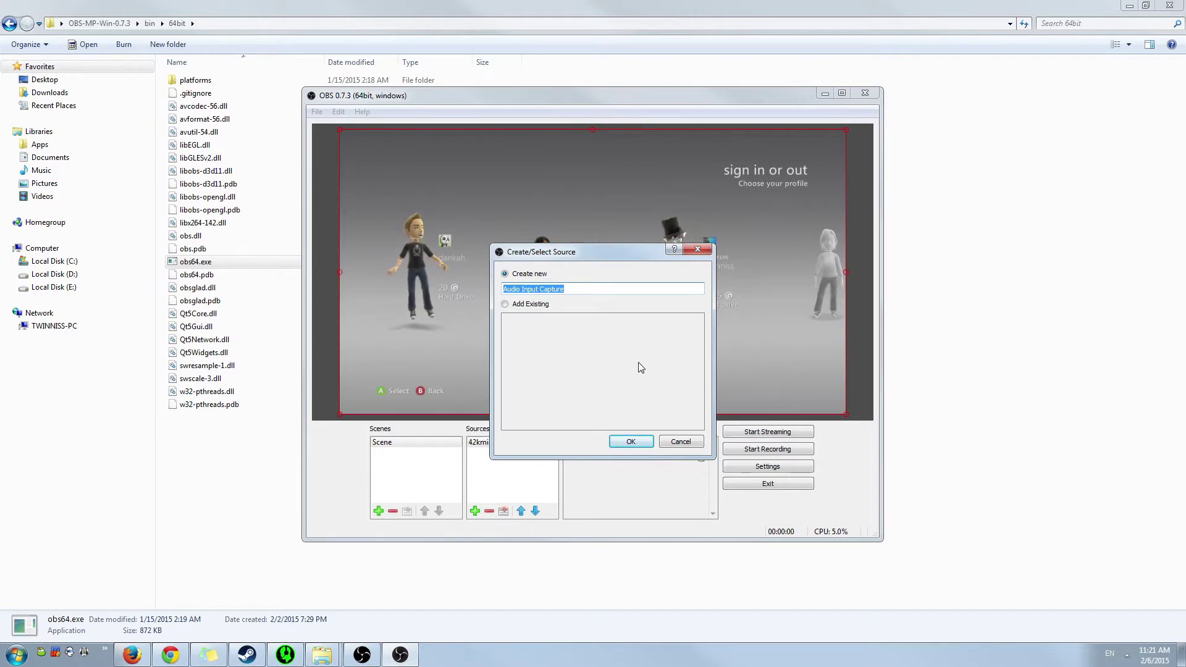
type("Line In")
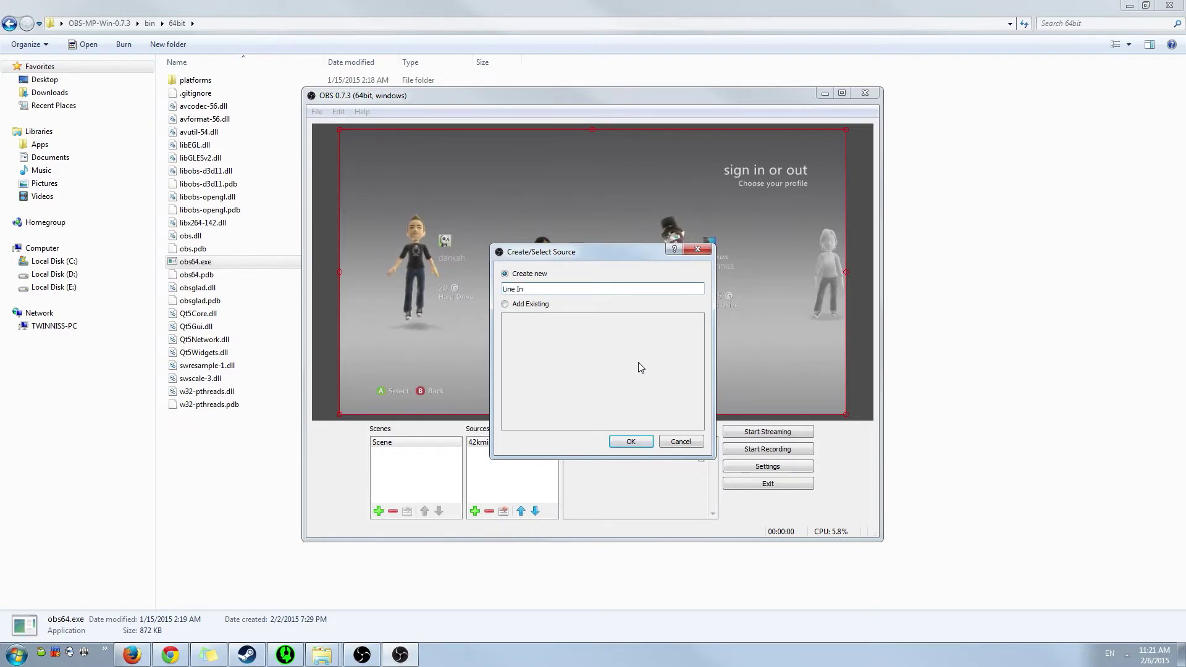
left_click(630, 443)
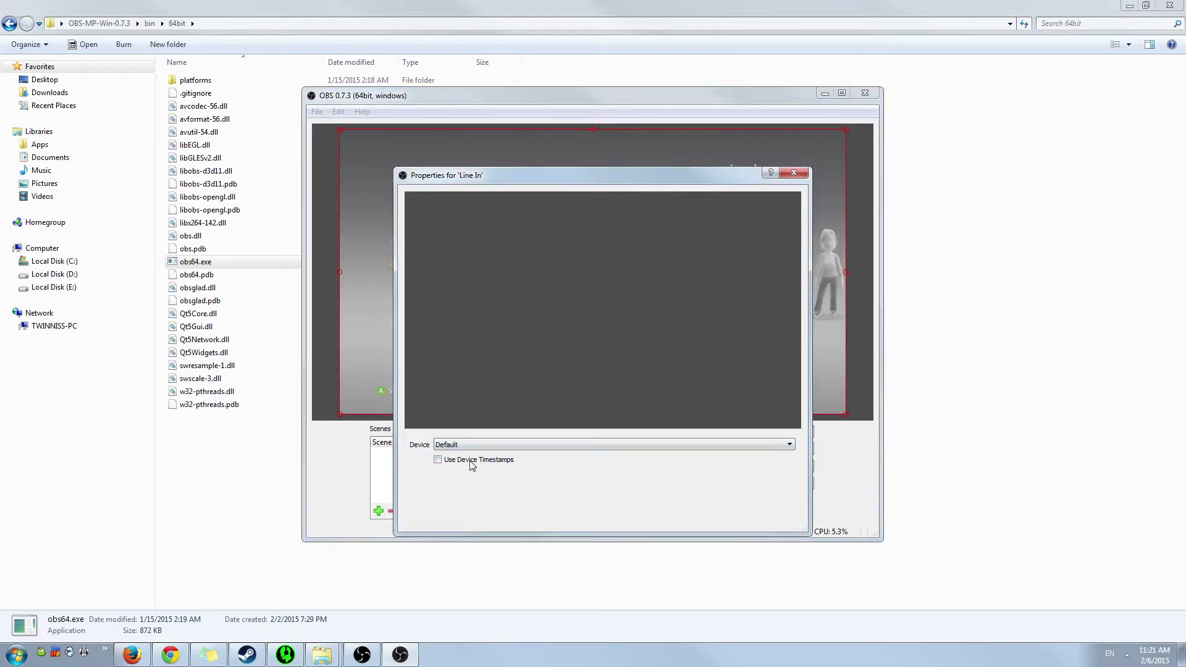
Set the audio source's device to Line In (Realtek High Definition Audio) and close its properties
left_click(437, 461)
left_click(497, 445)
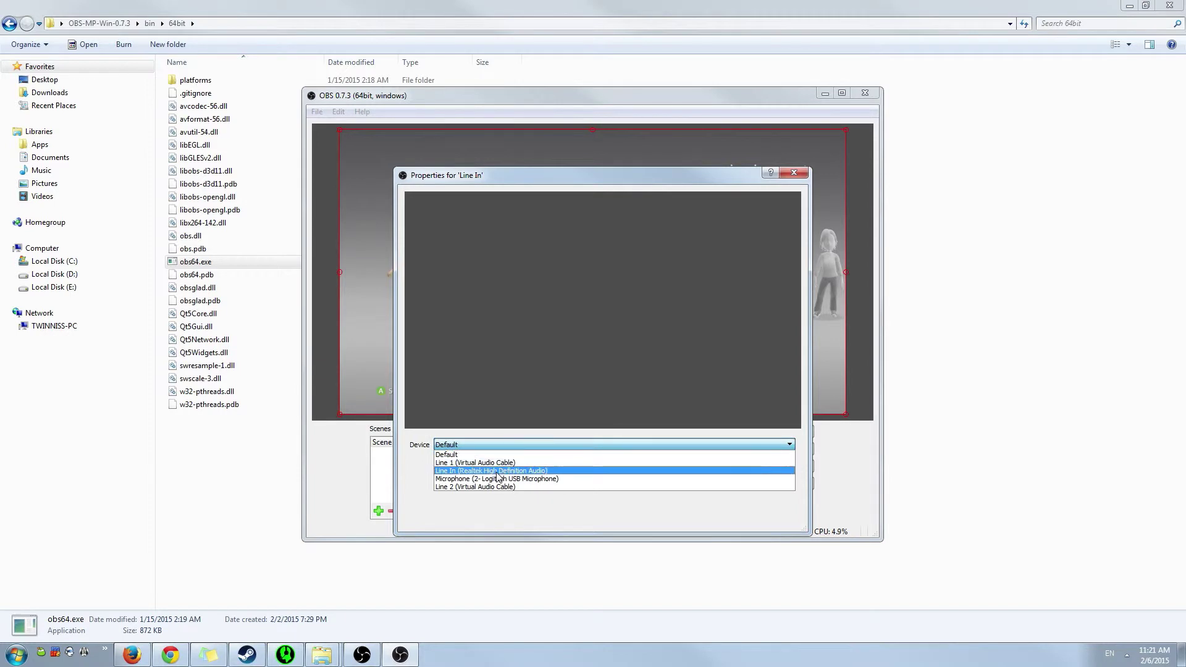
left_click(572, 472)
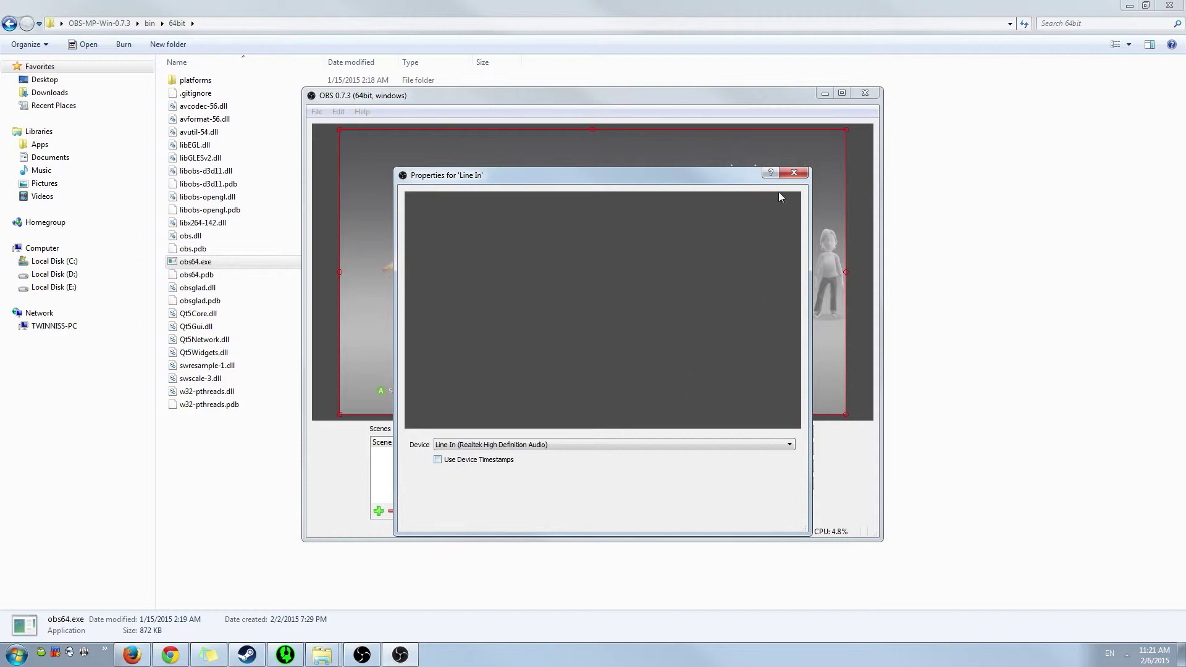
left_click(795, 173)
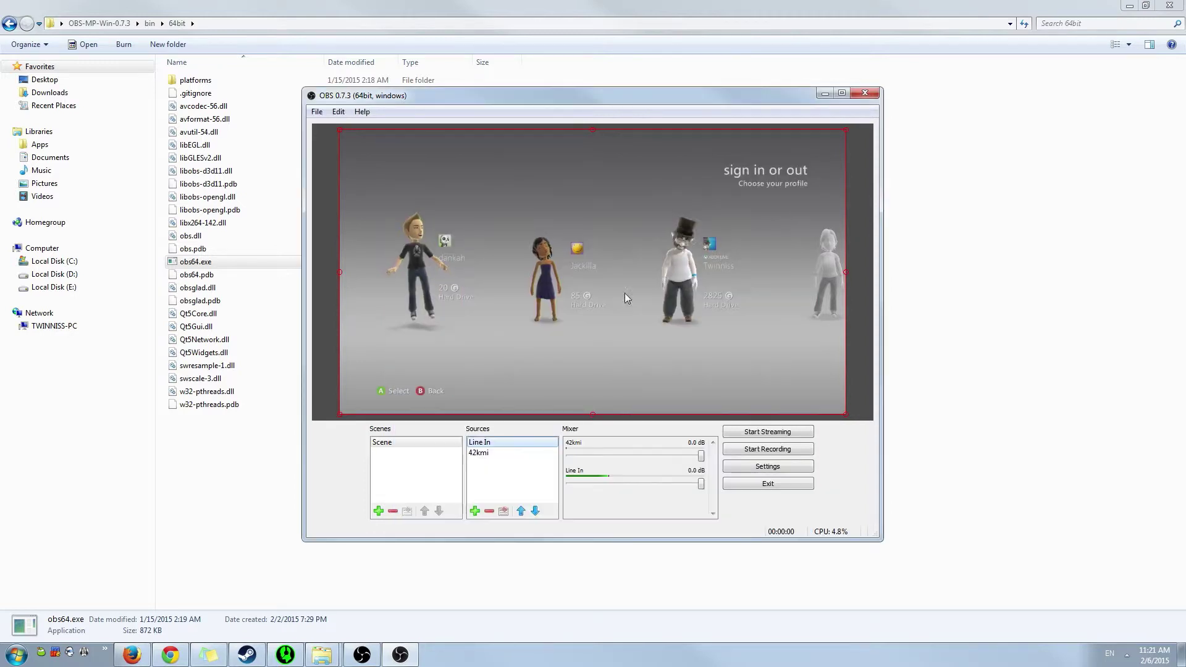
left_click(487, 442)
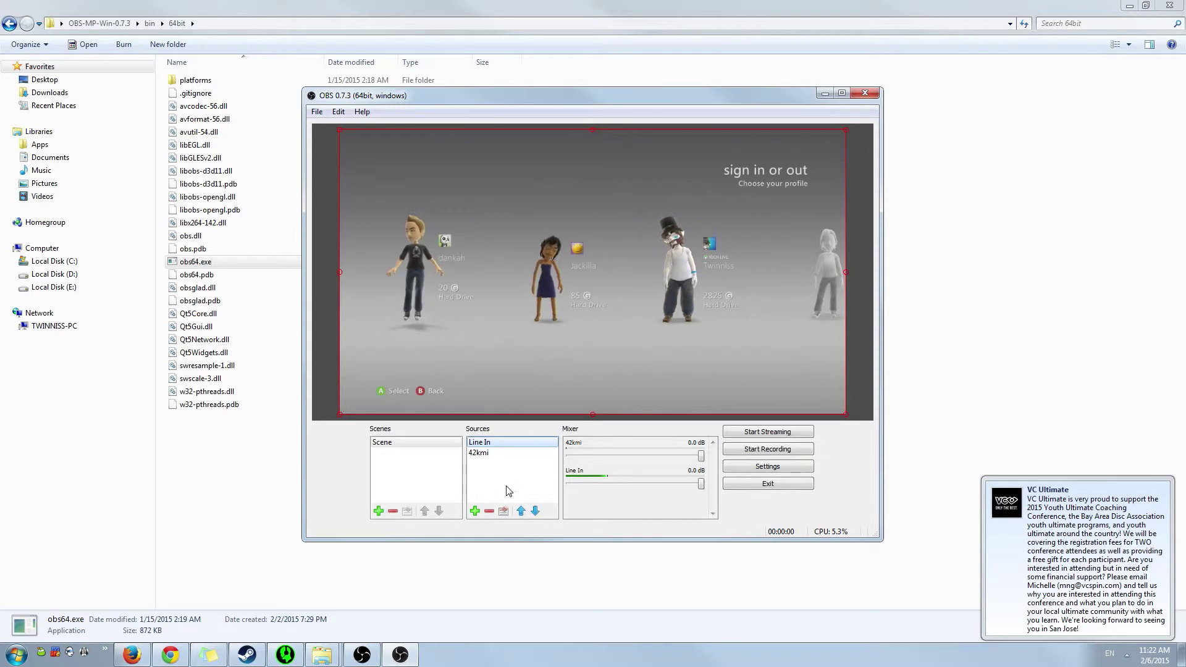
right_click(1033, 597)
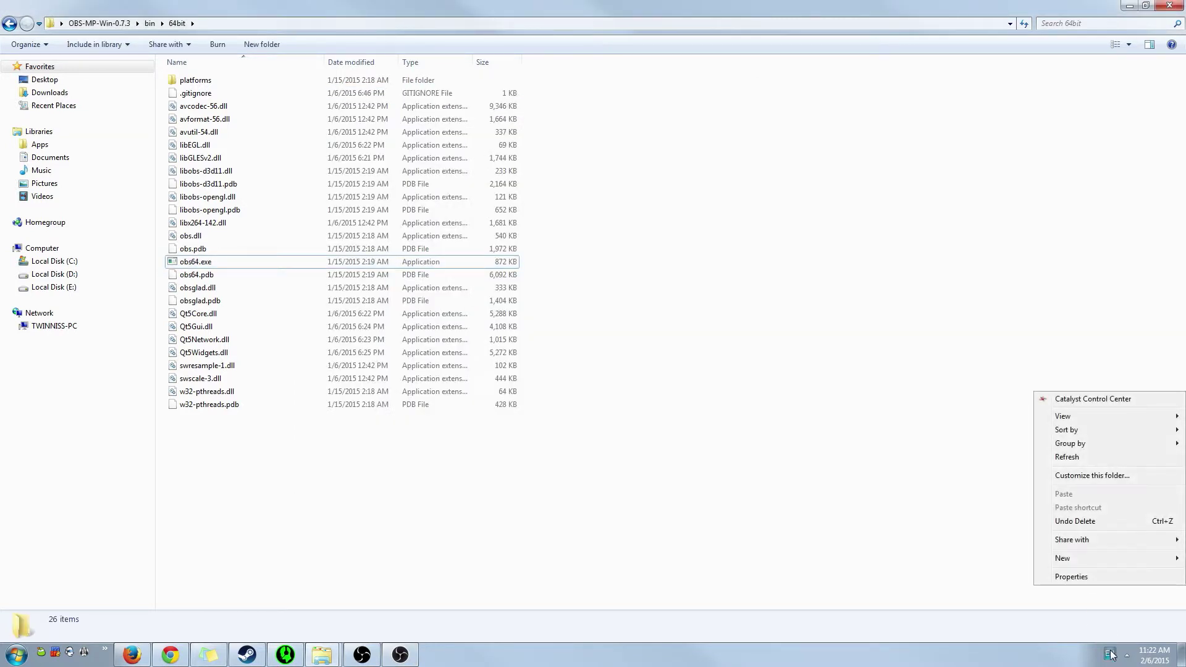
left_click(737, 512)
left_click(404, 652)
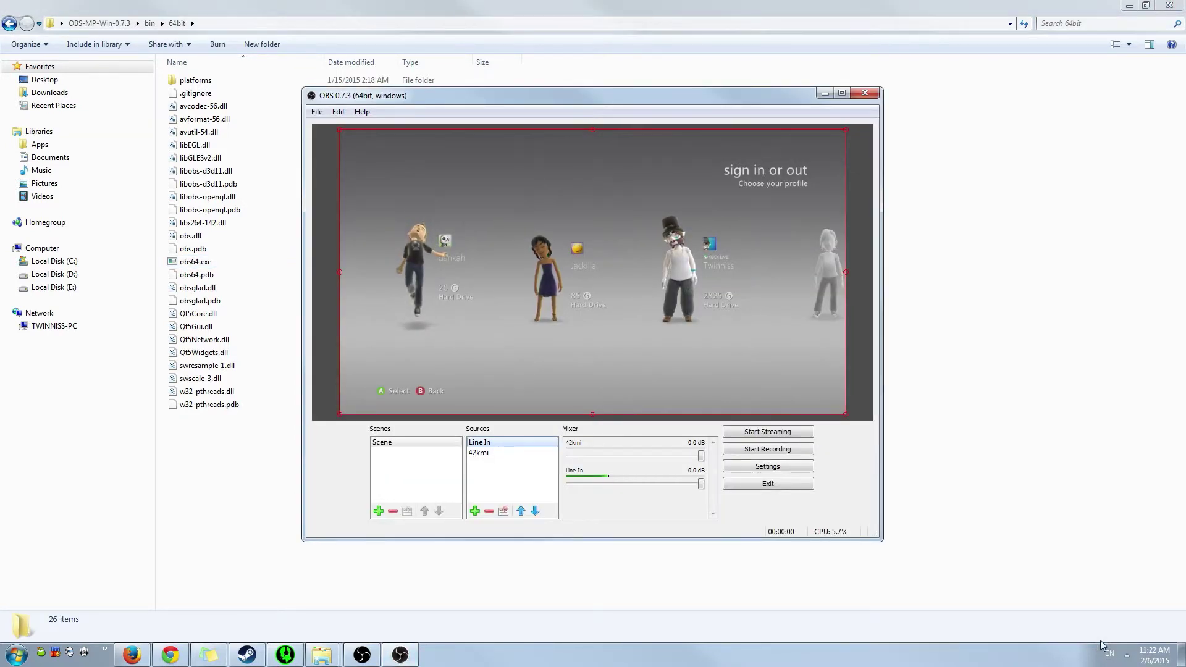
Open the properties of the Realtek Line In recording device in the Windows Sound settings
left_click(1127, 654)
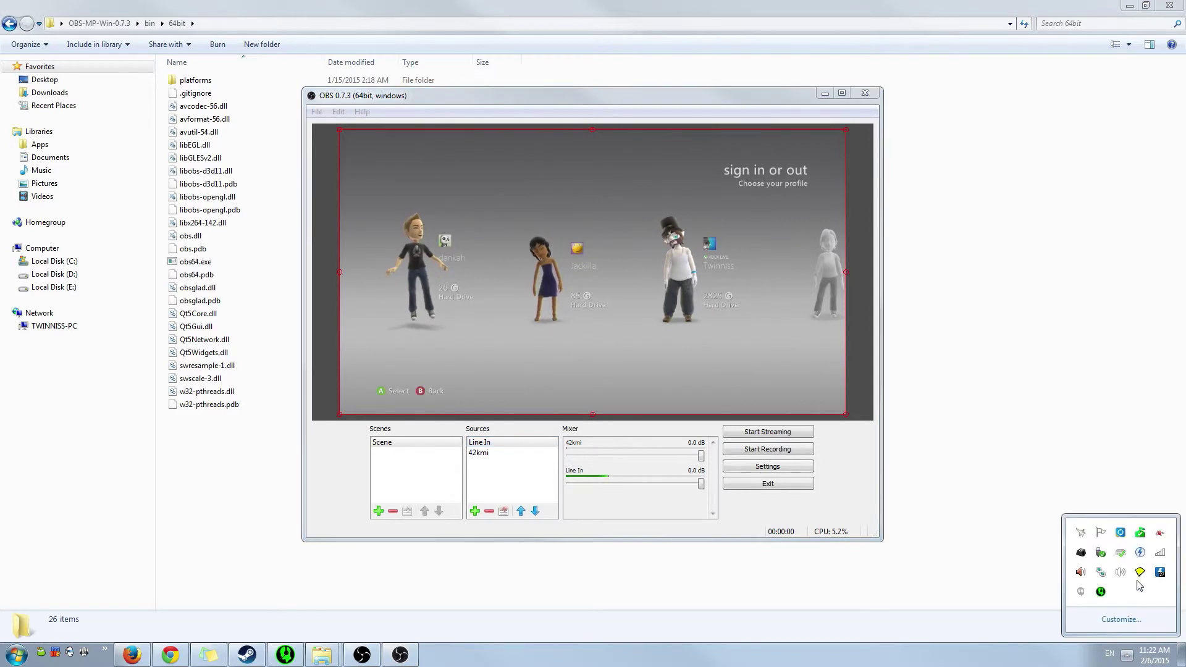
right_click(1113, 574)
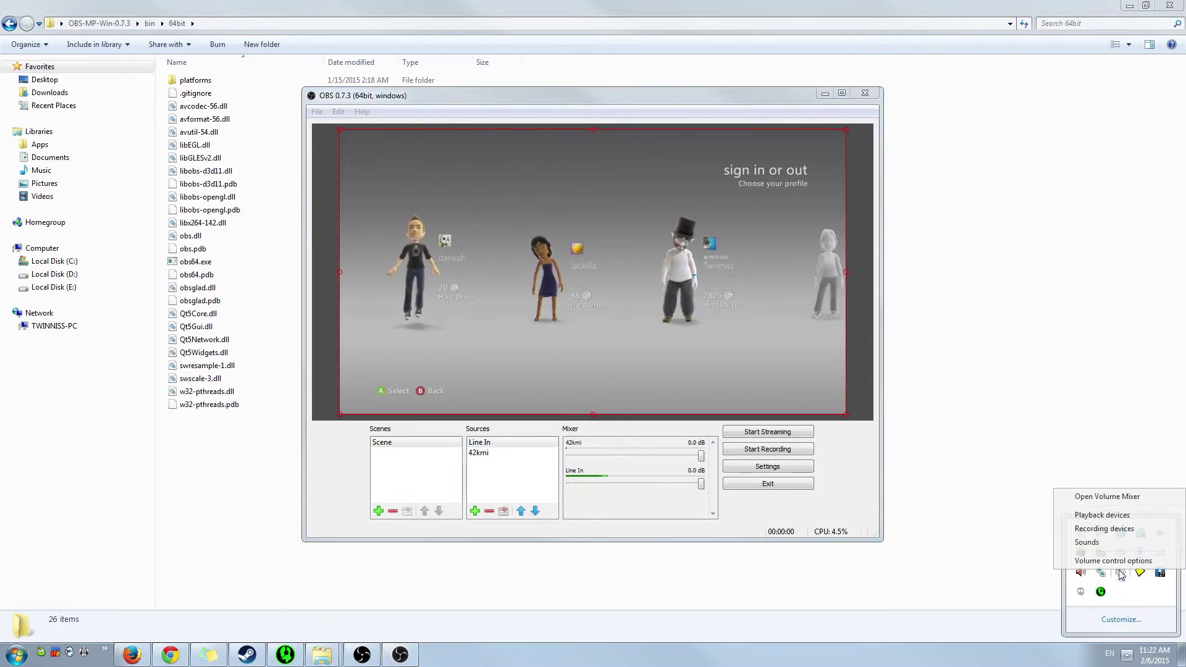
left_click(1111, 530)
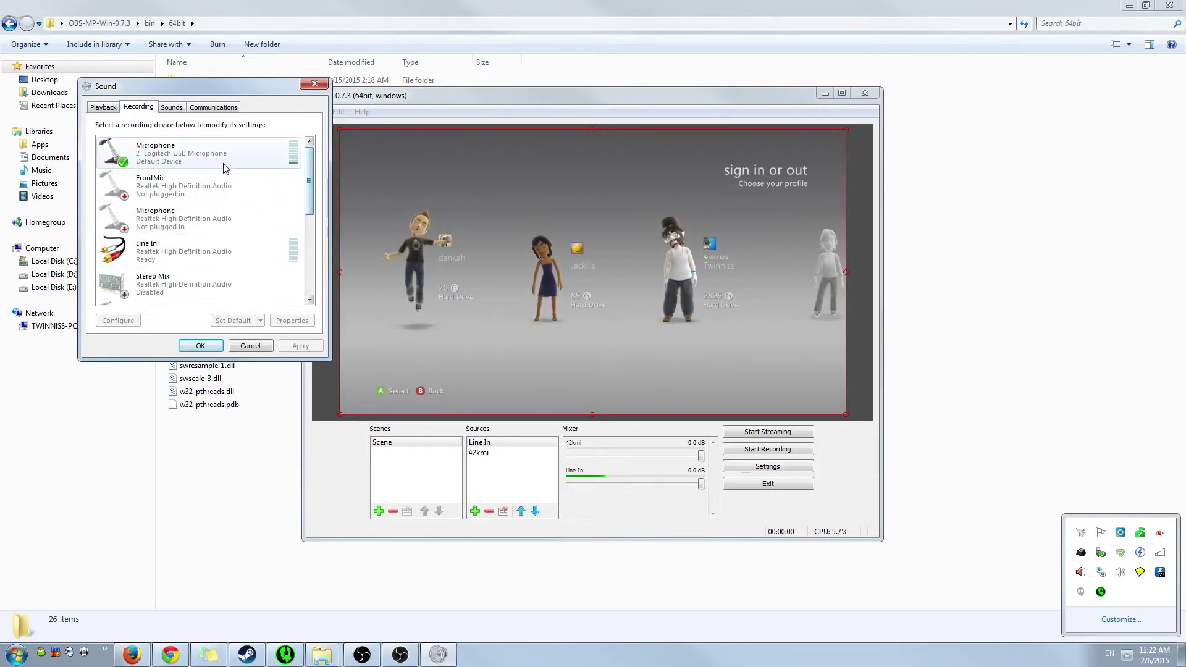
right_click(214, 254)
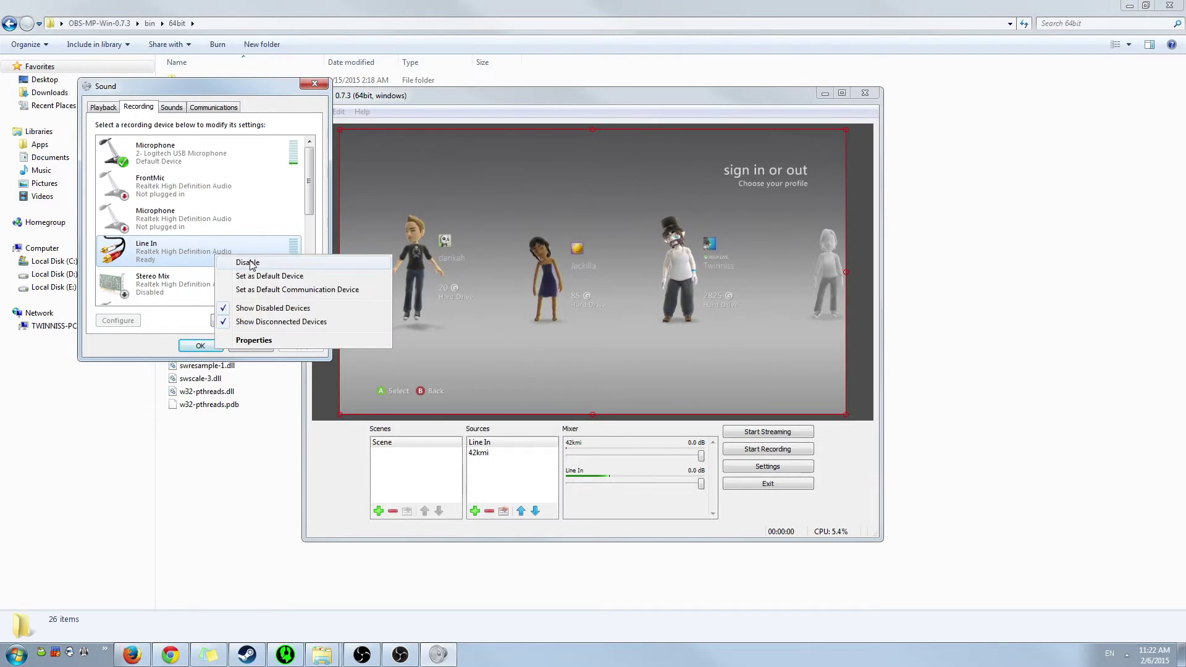
left_click(188, 244)
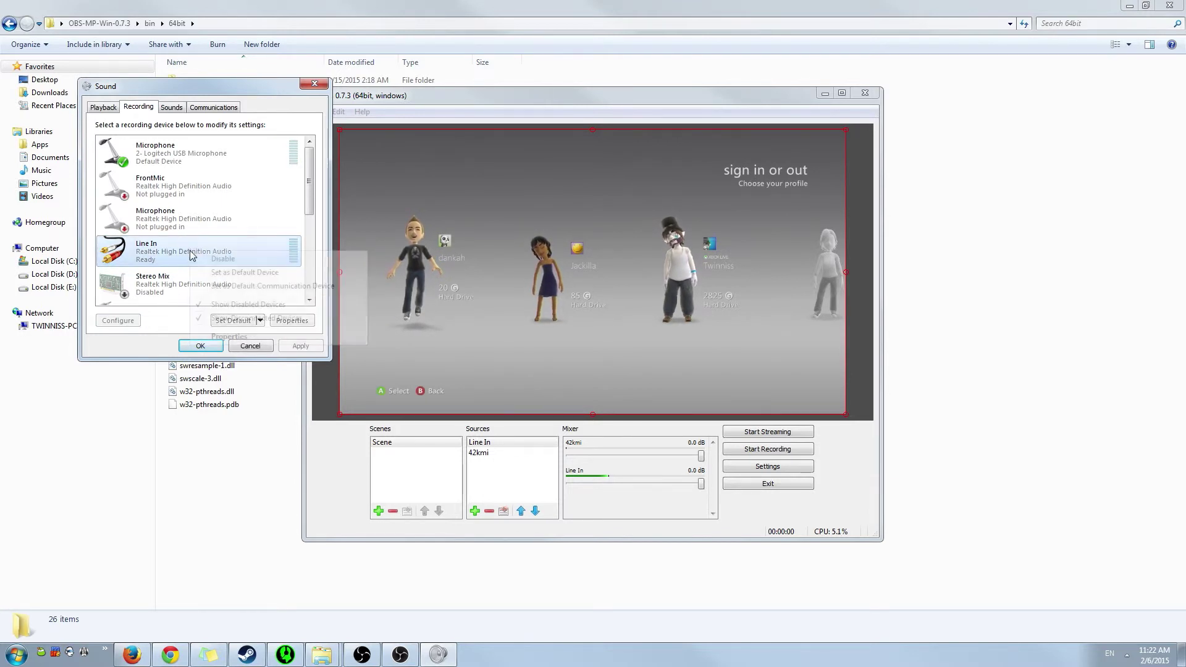
left_click(224, 336)
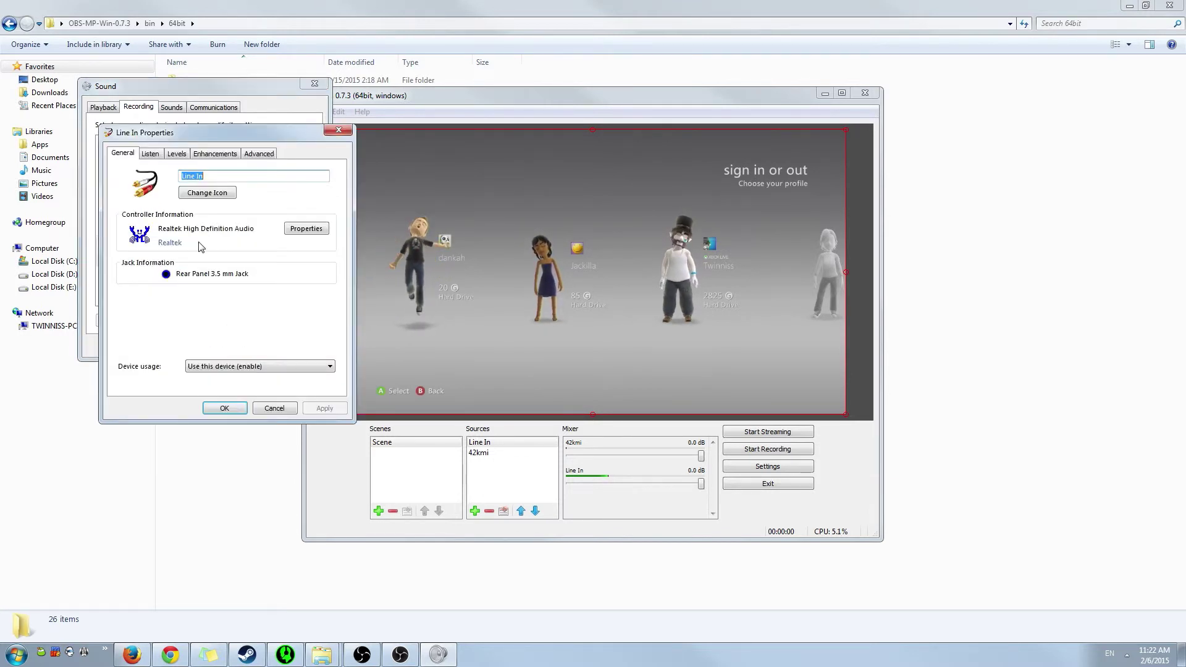
Enable listening to the Line In device with playback through Speakers (Realtek High Definition Audio), and apply the change
left_click(158, 156)
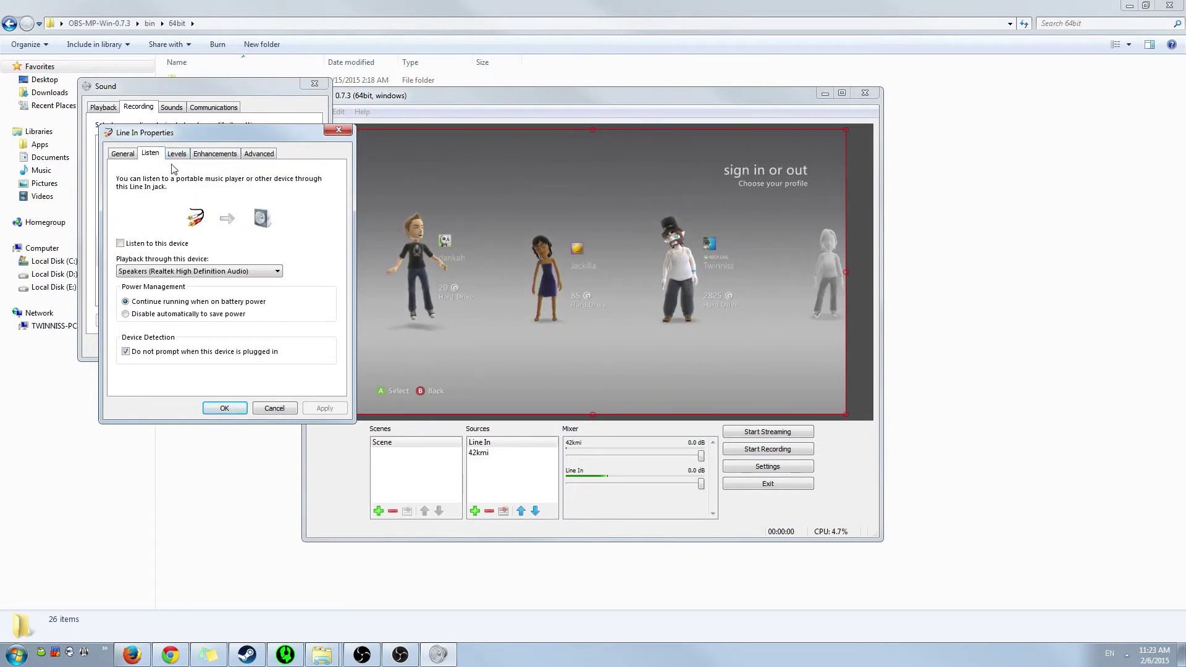
left_click(135, 243)
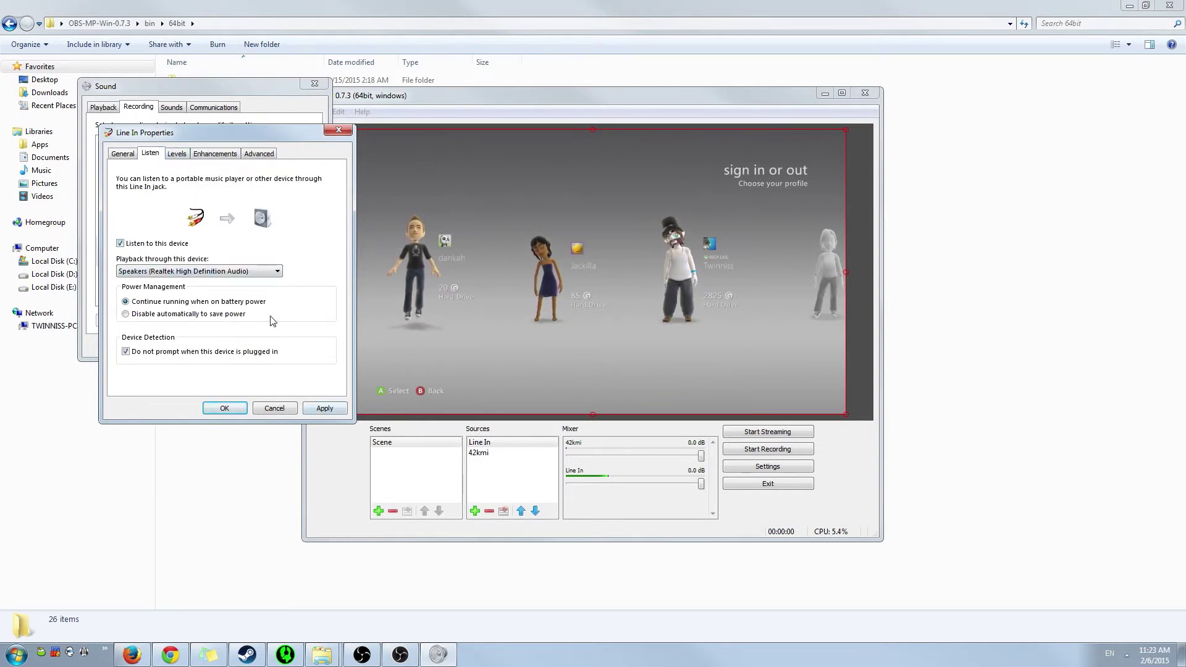
left_click(229, 271)
left_click(204, 290)
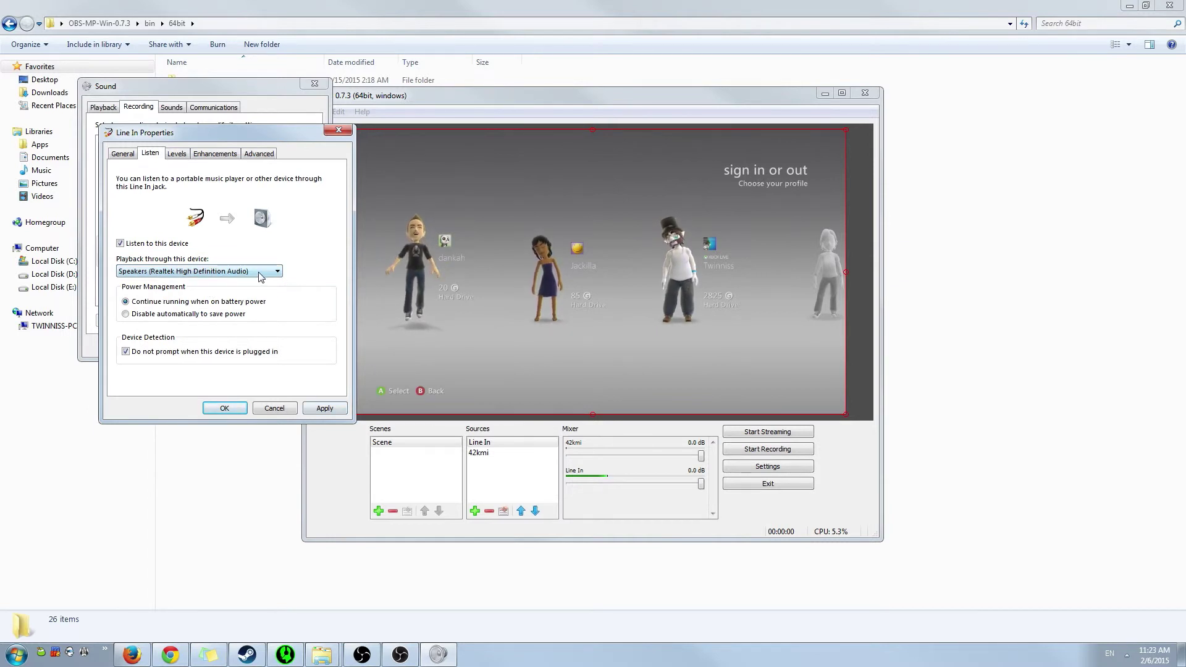
left_click(325, 409)
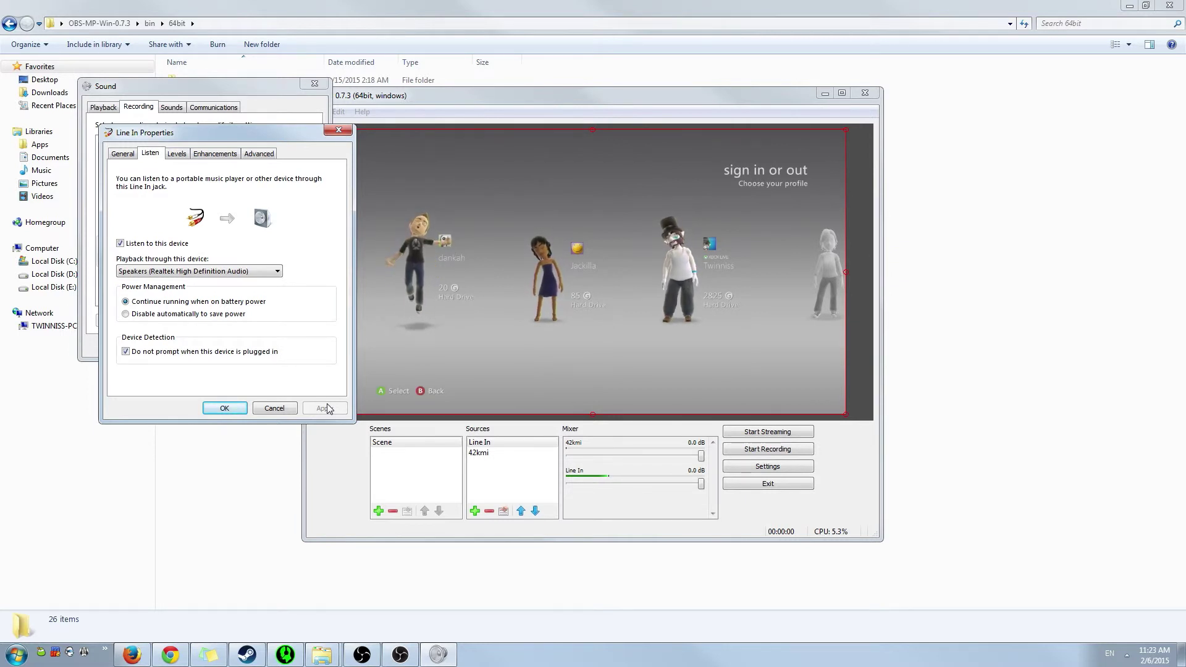
Lower the Line In recording level to 20 and go back to the device's listening settings
left_click(178, 156)
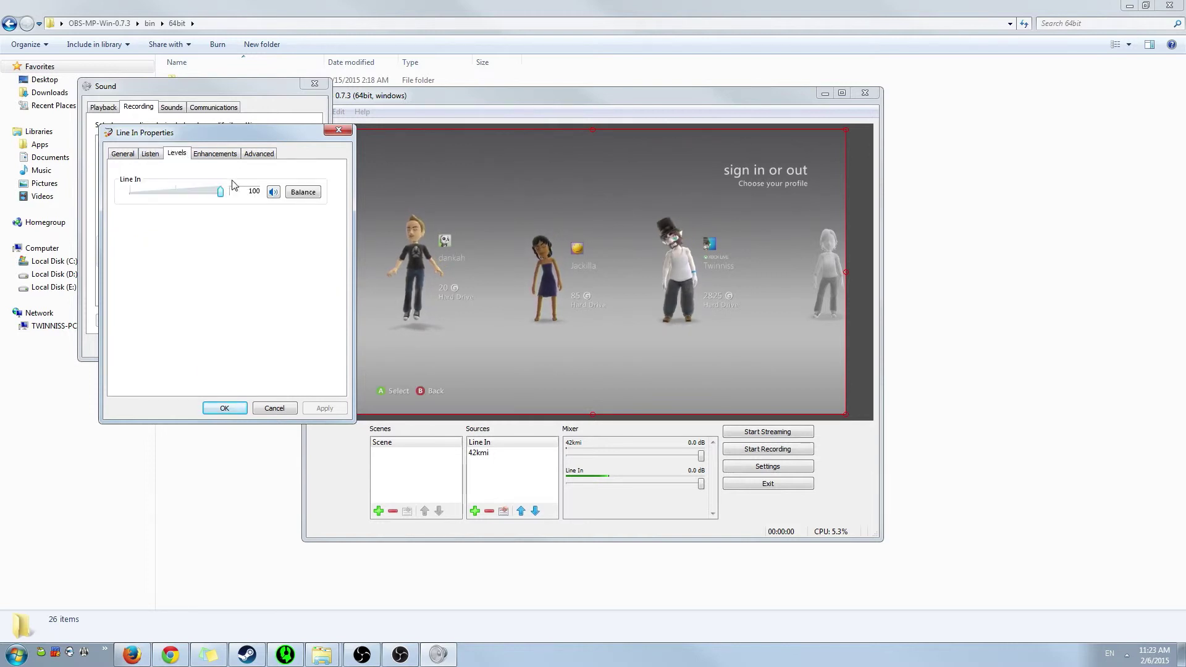
left_click_drag(221, 194, 150, 197)
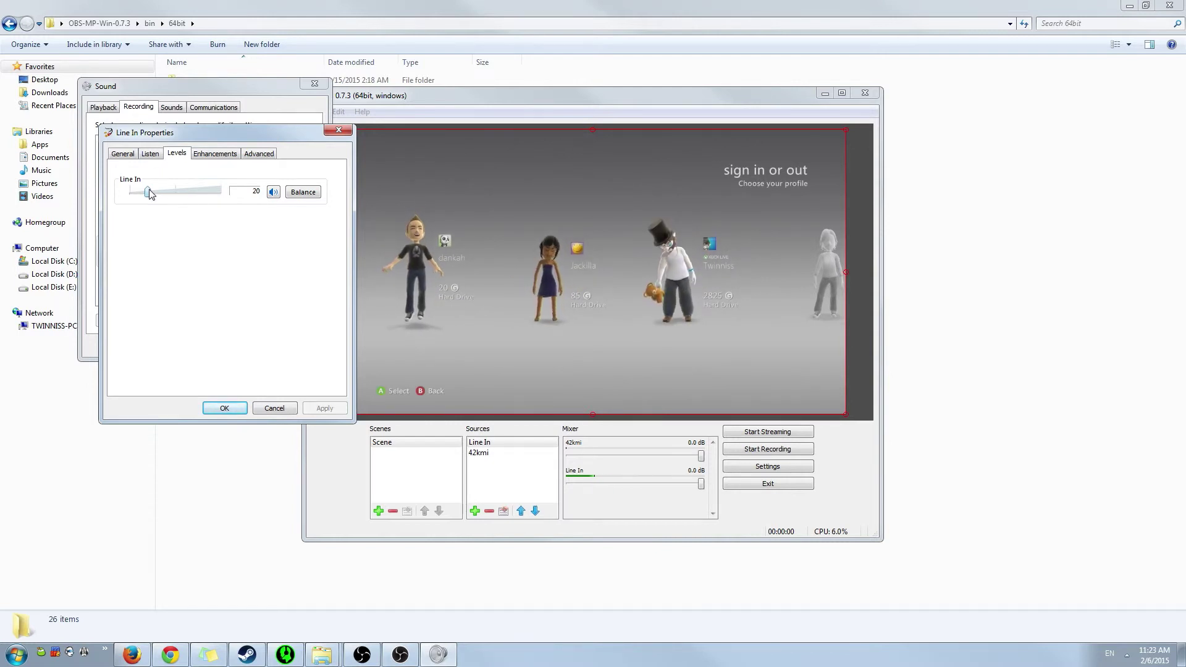
left_click(151, 154)
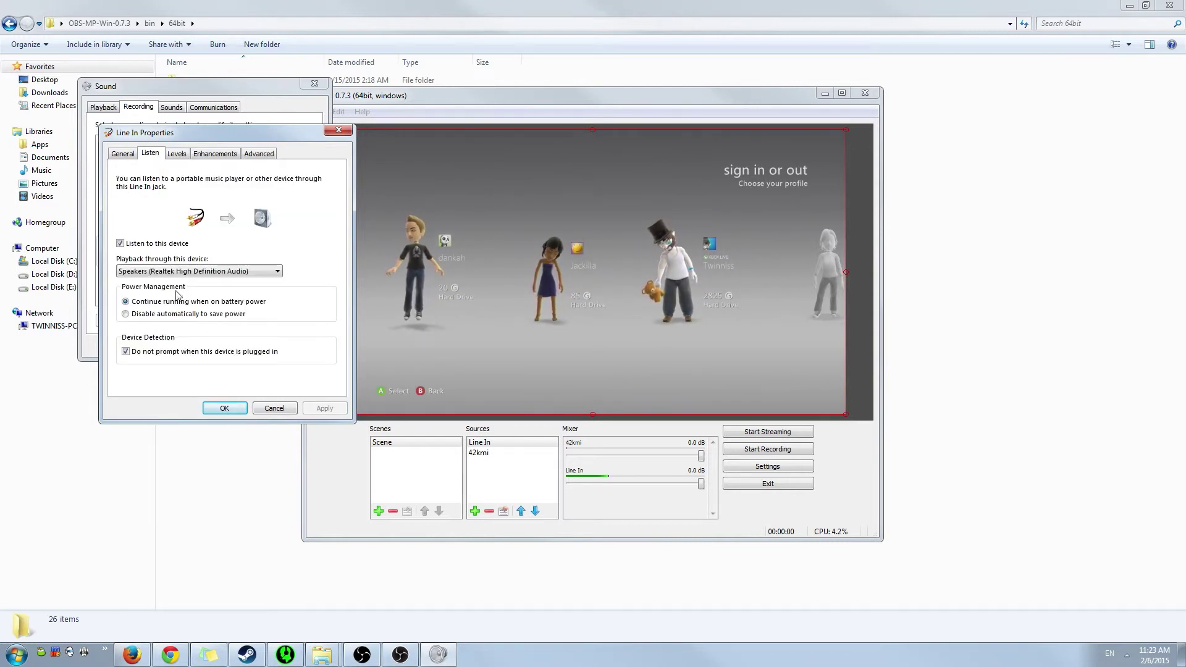
Turn off listening to the Line In device, then save its properties and close the Sound settings
left_click(120, 243)
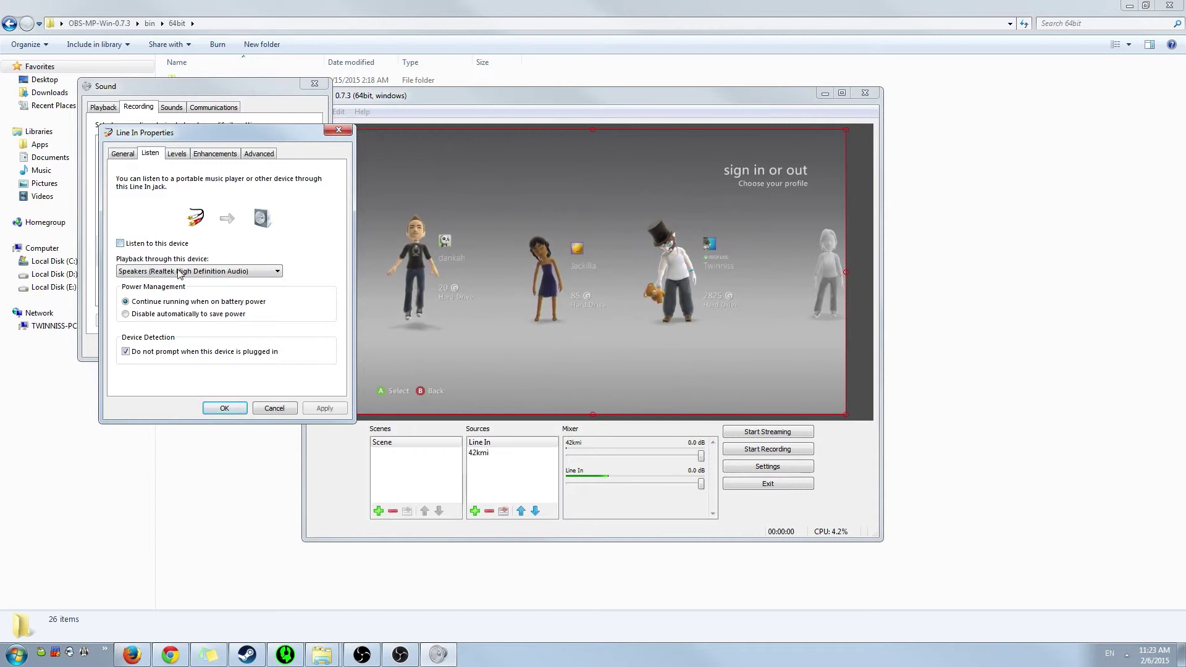
left_click(222, 408)
left_click(203, 345)
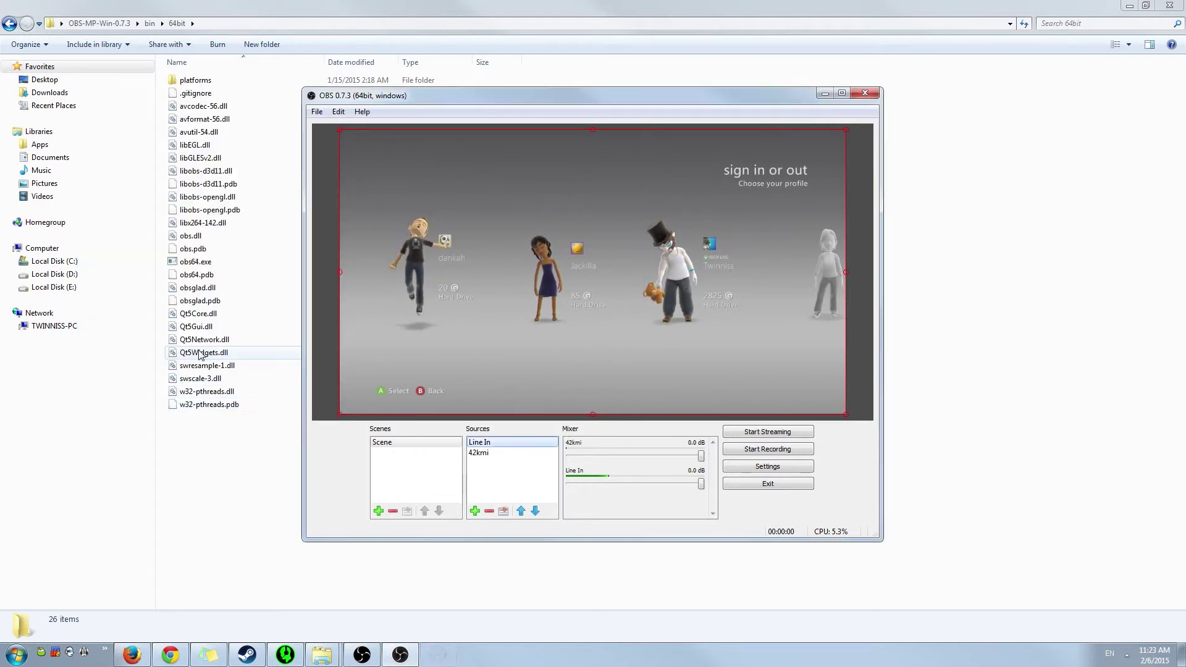
Open the Realtek HD Audio Manager and unmute the playback volume of Line In
left_click(1127, 655)
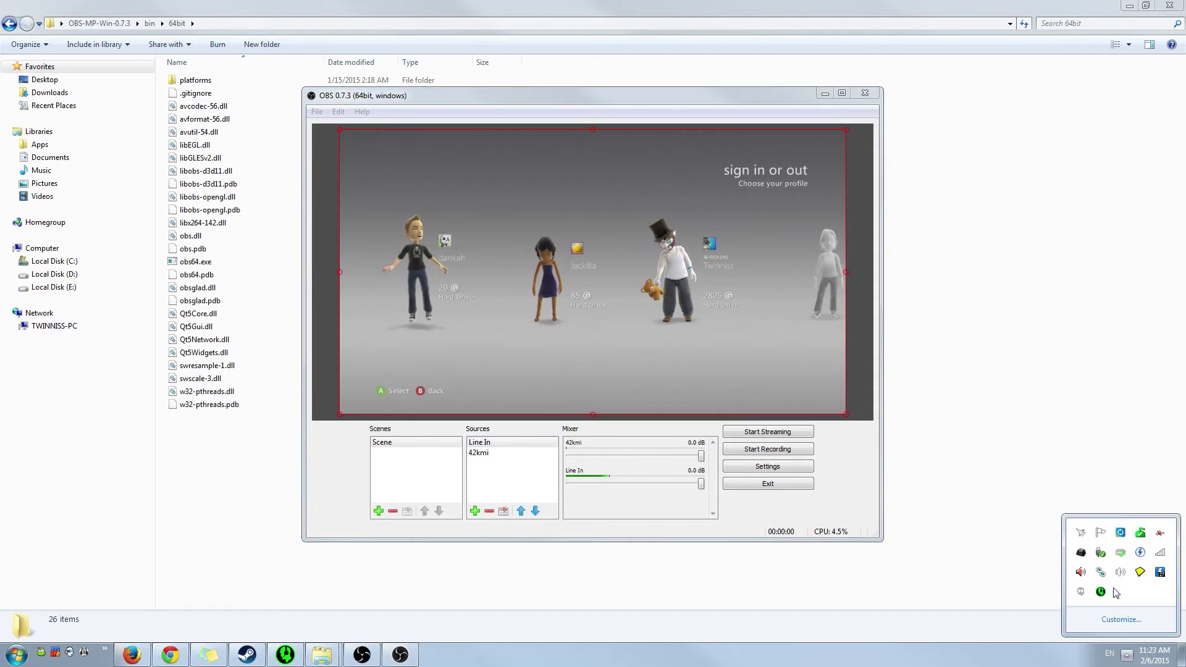
right_click(1080, 572)
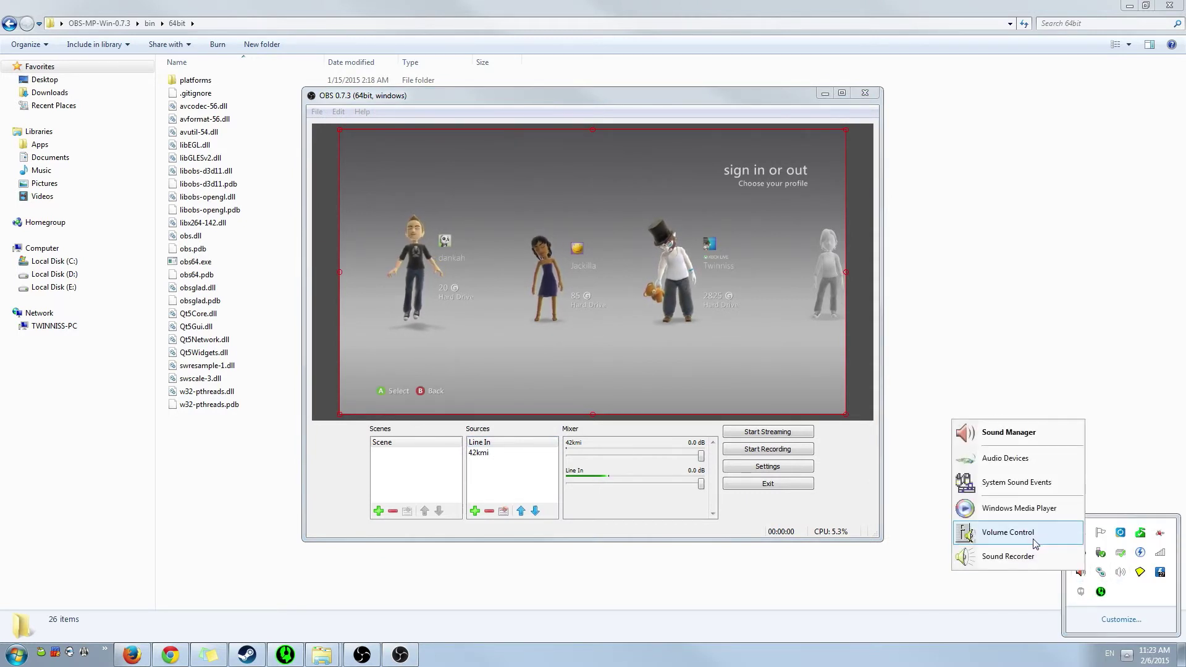
left_click(1087, 581)
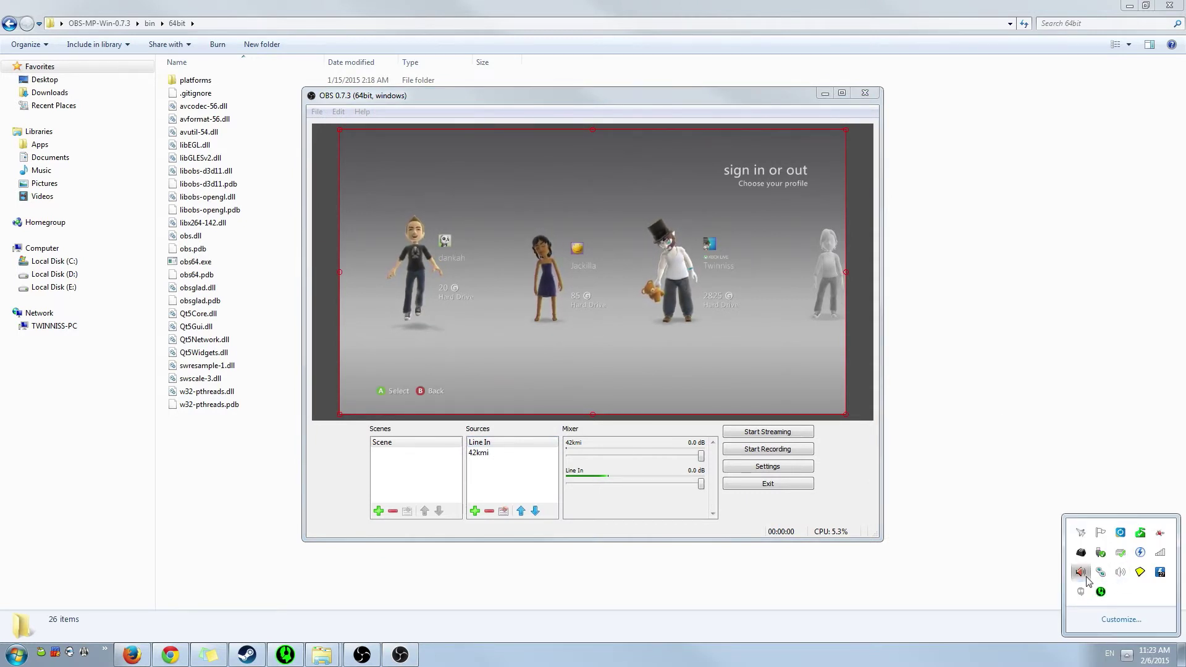
double_click(1086, 581)
left_click_drag(454, 140, 393, 174)
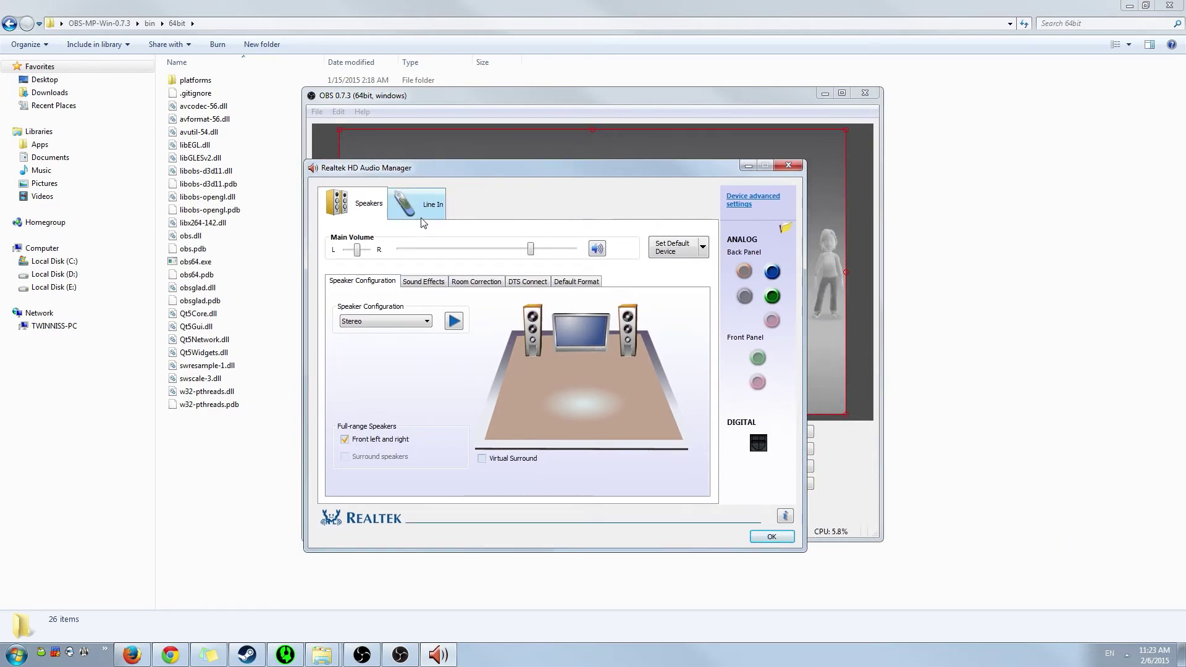
left_click(433, 209)
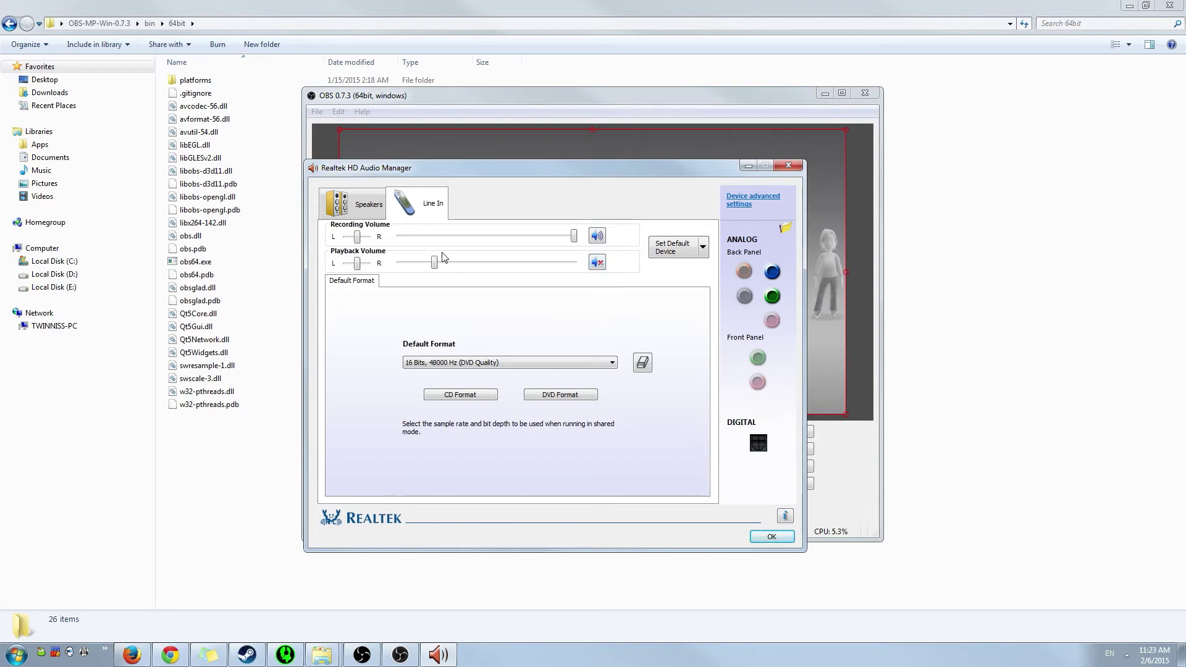
left_click(597, 262)
Check the audio driver and codec information, and close the Realtek HD Audio Manager
left_click(785, 516)
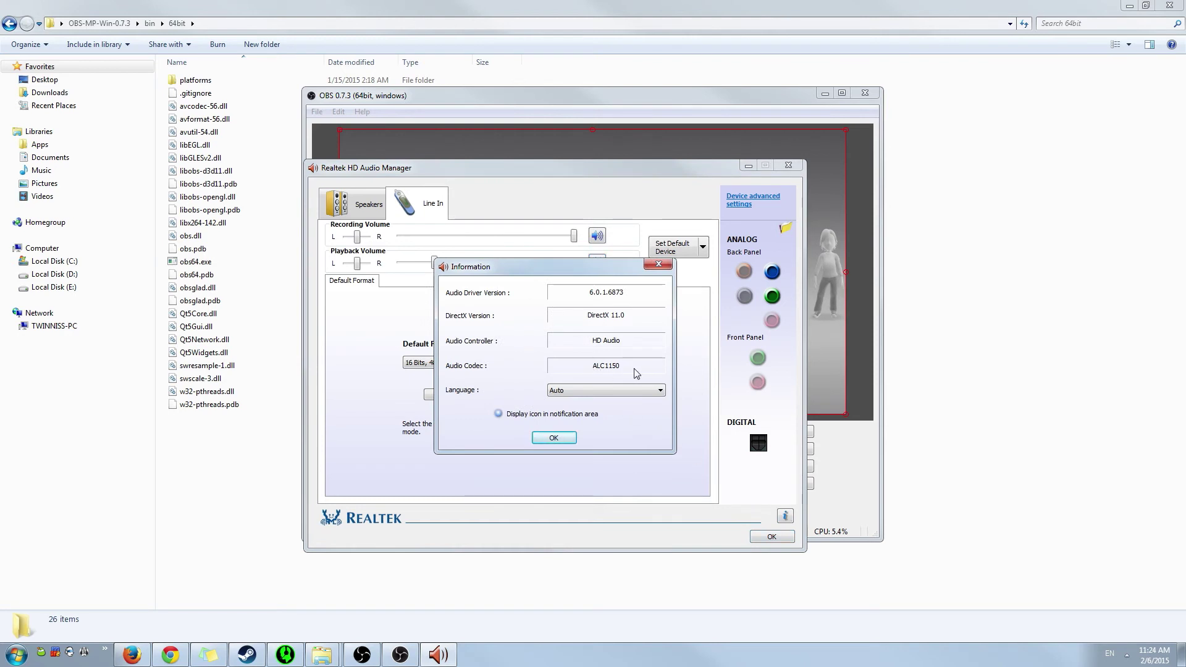
left_click(554, 438)
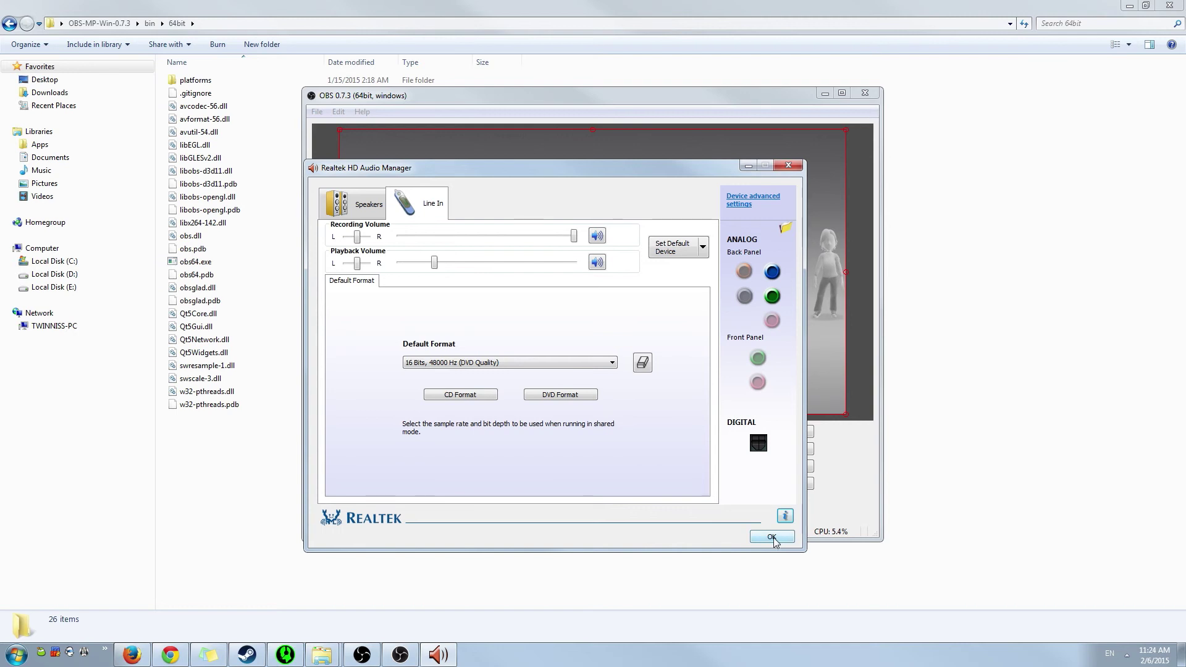
left_click_drag(709, 173, 615, 235)
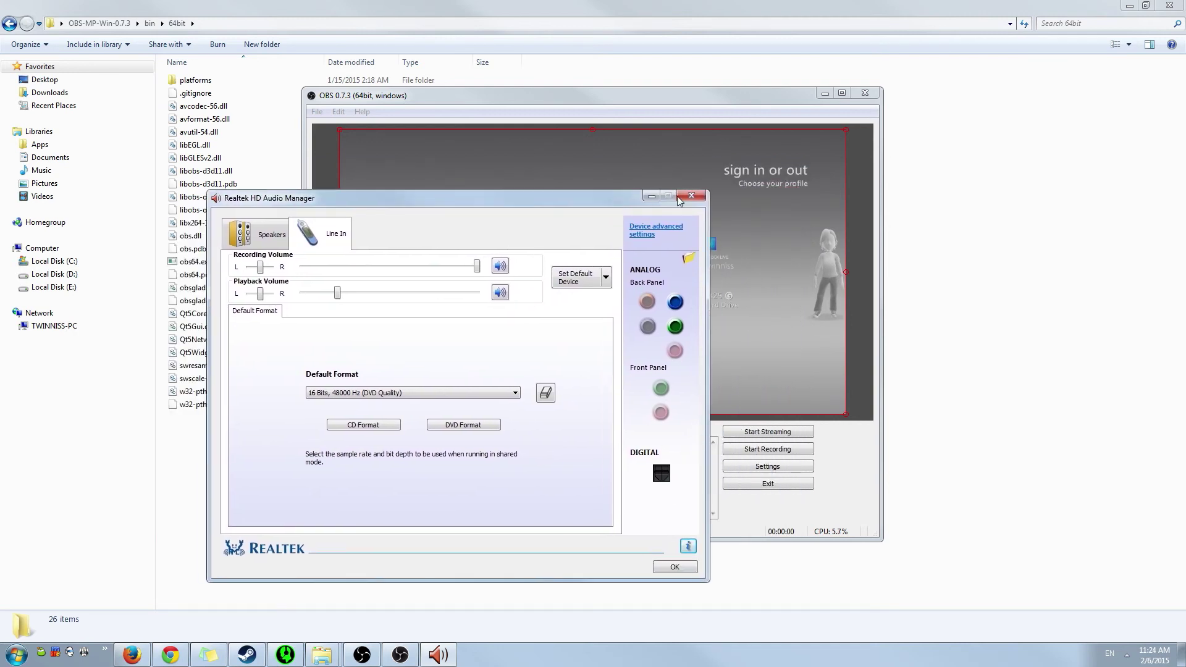
left_click(677, 598)
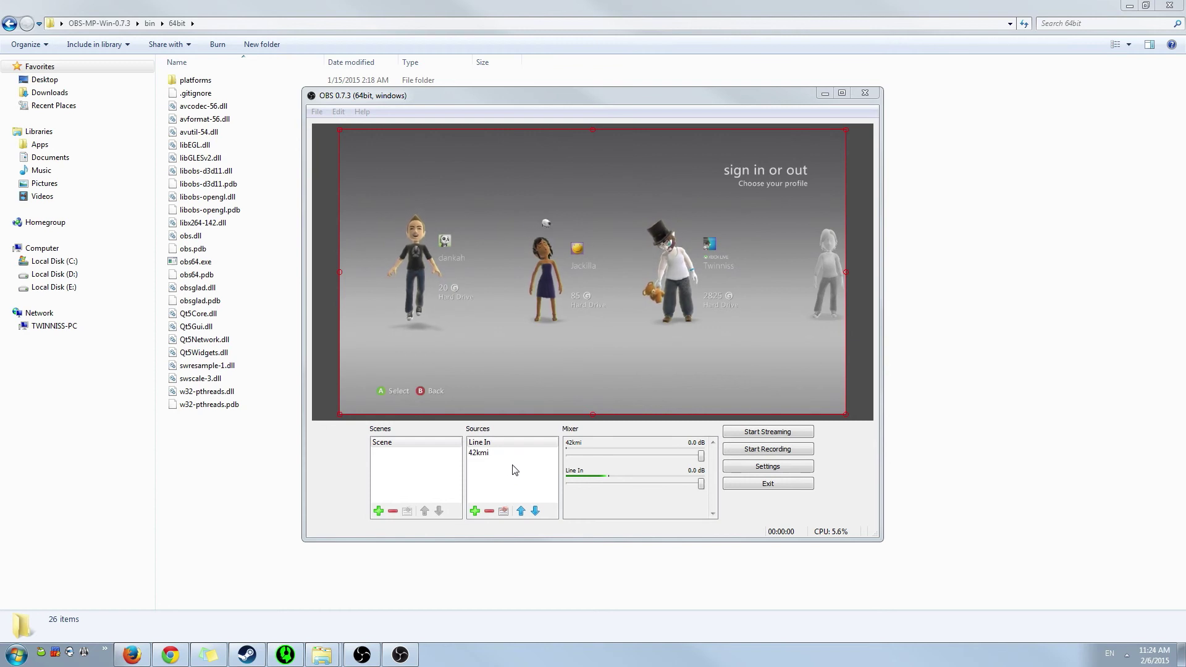
left_click(489, 443)
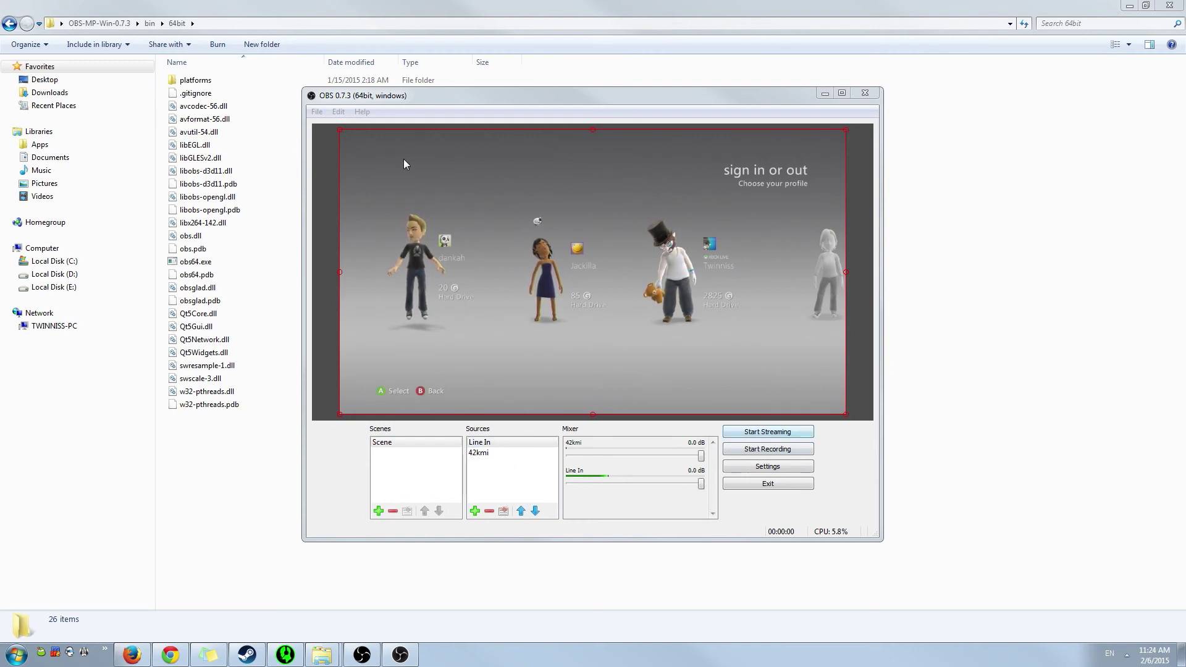
left_click(338, 112)
left_click(338, 112)
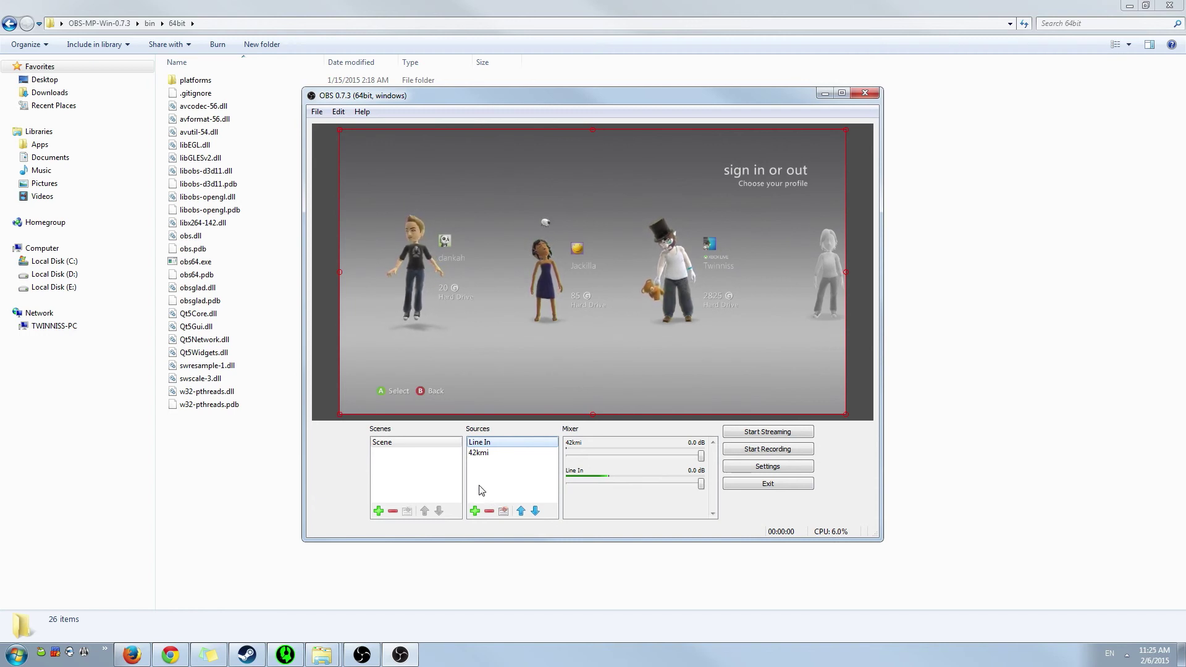
left_click(485, 454)
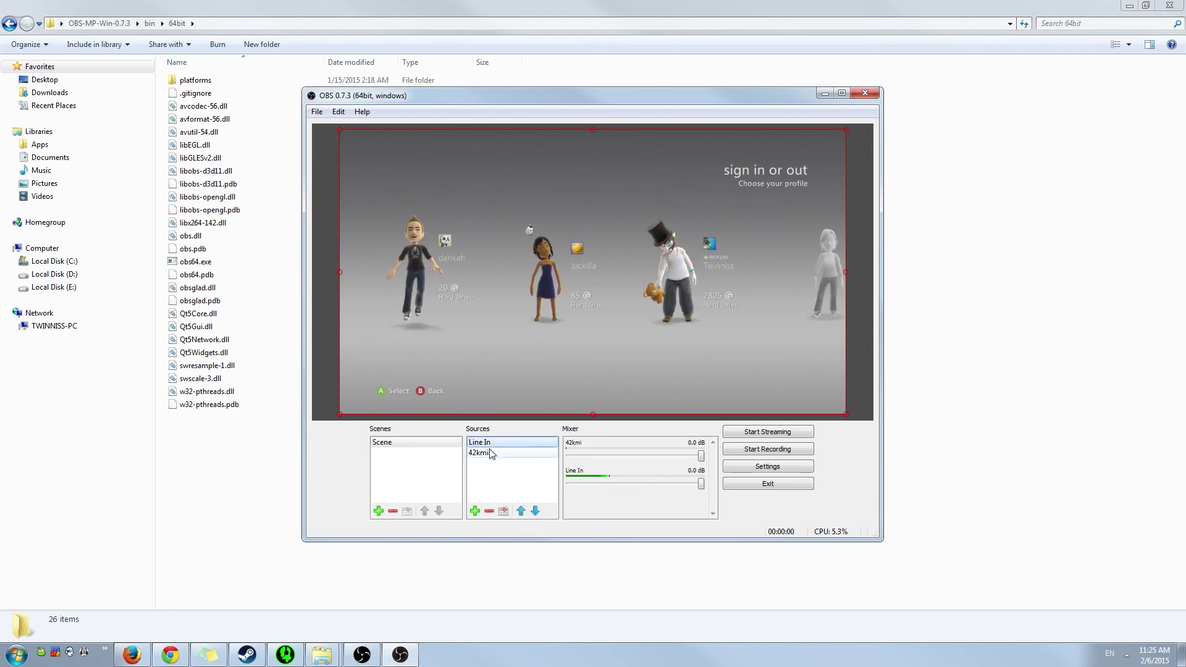
left_click(402, 443)
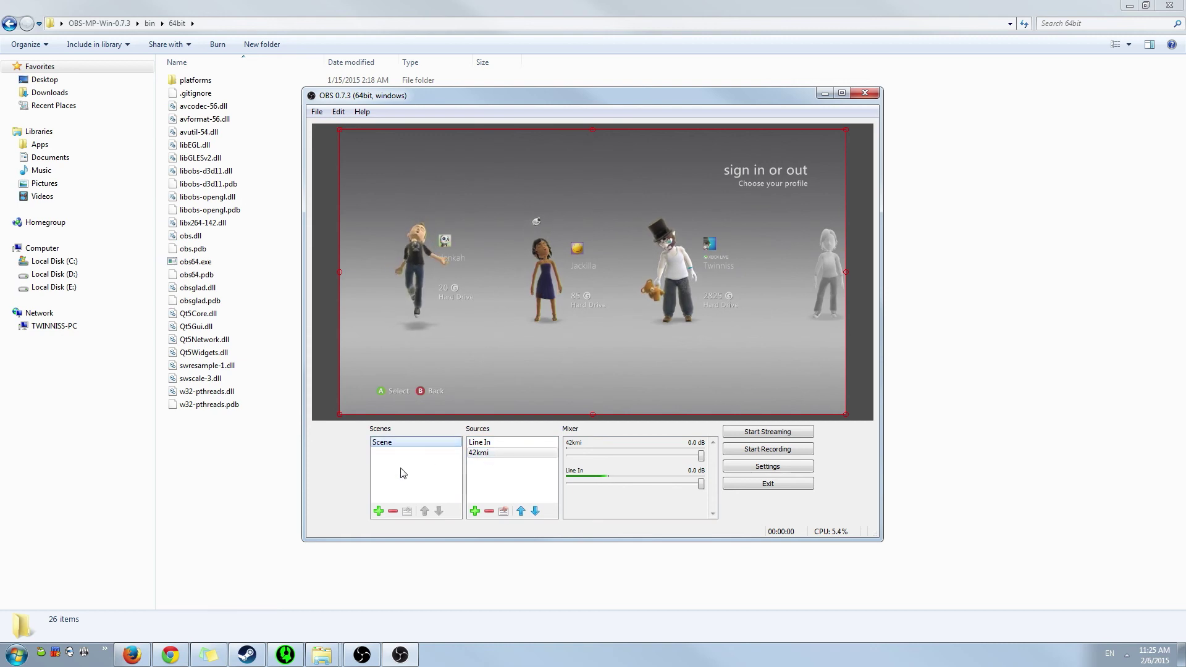
left_click(491, 453)
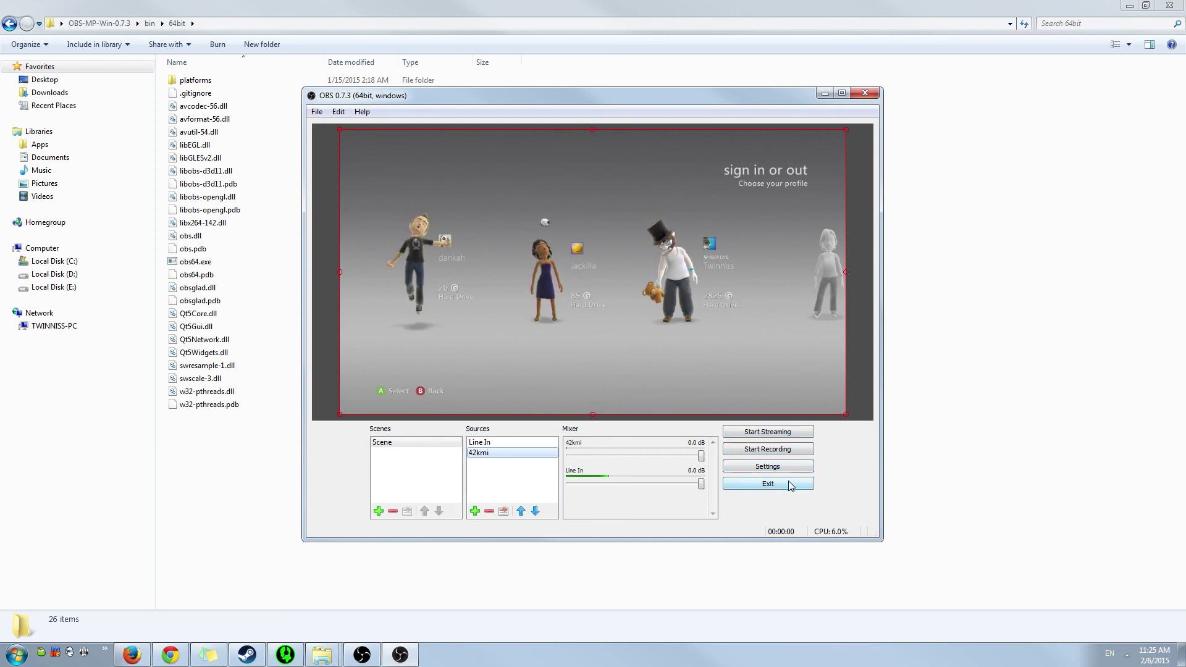
Exit OBS
left_click(808, 485)
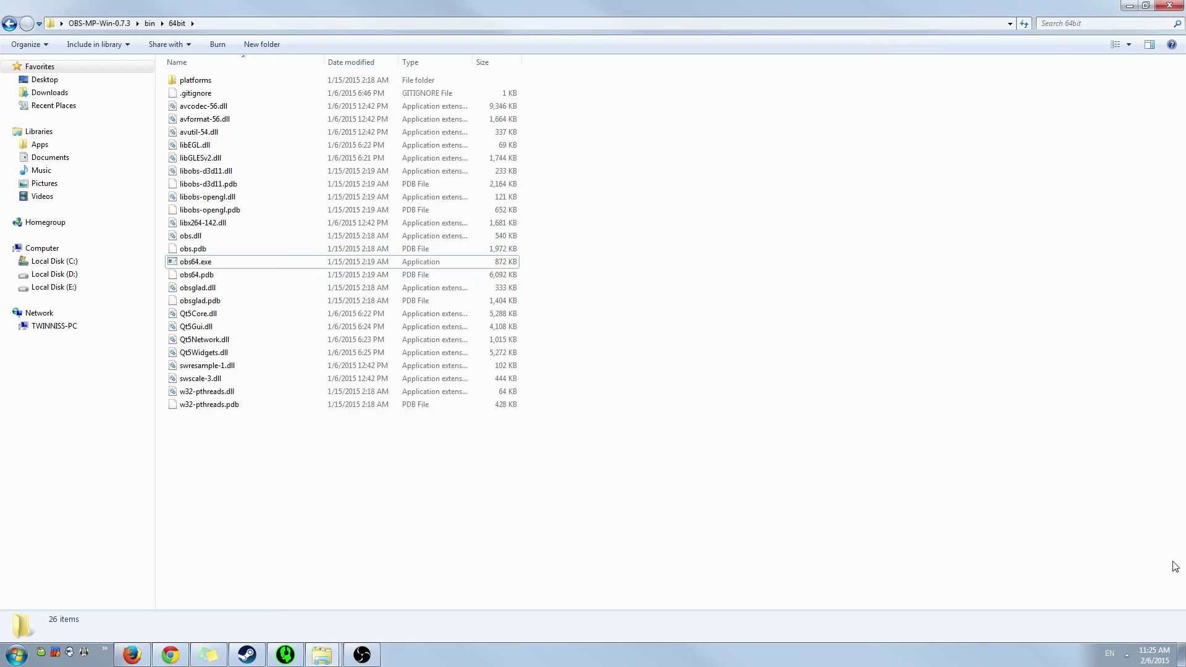